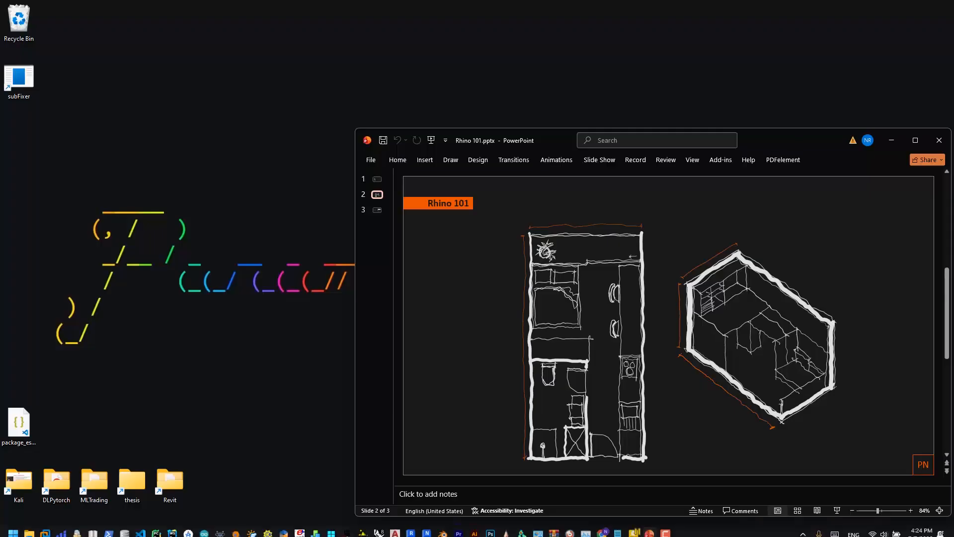
Step: Switch to Rhinoceros and select the rectangle's four edge curves to check their object type
click(377, 528)
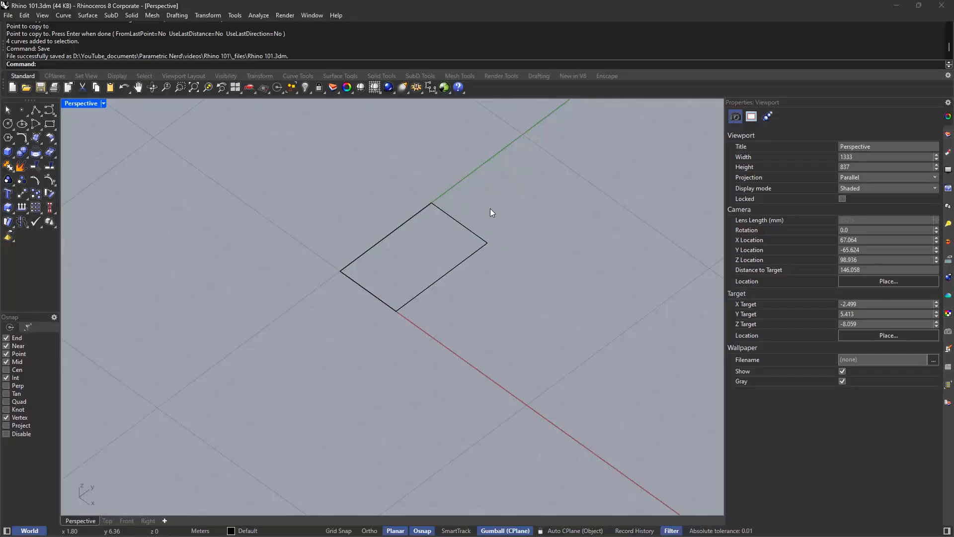
click(447, 214)
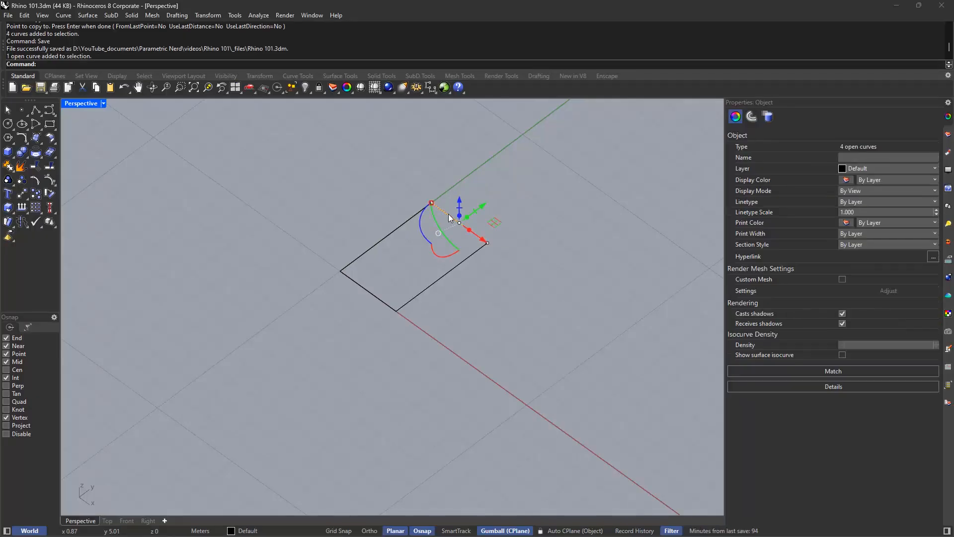
click(399, 252)
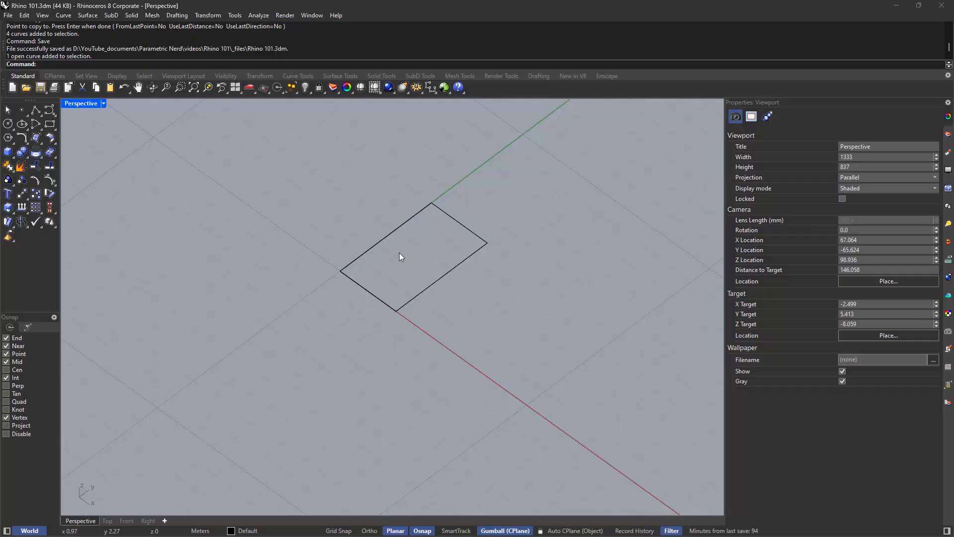
click(456, 215)
shift+click(410, 220)
shift+click(375, 296)
shift+click(437, 281)
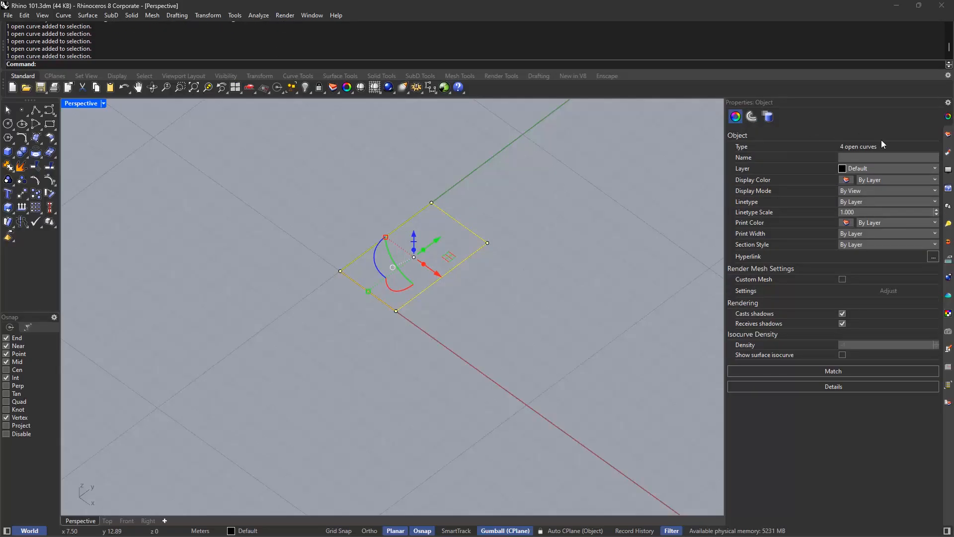
click(575, 197)
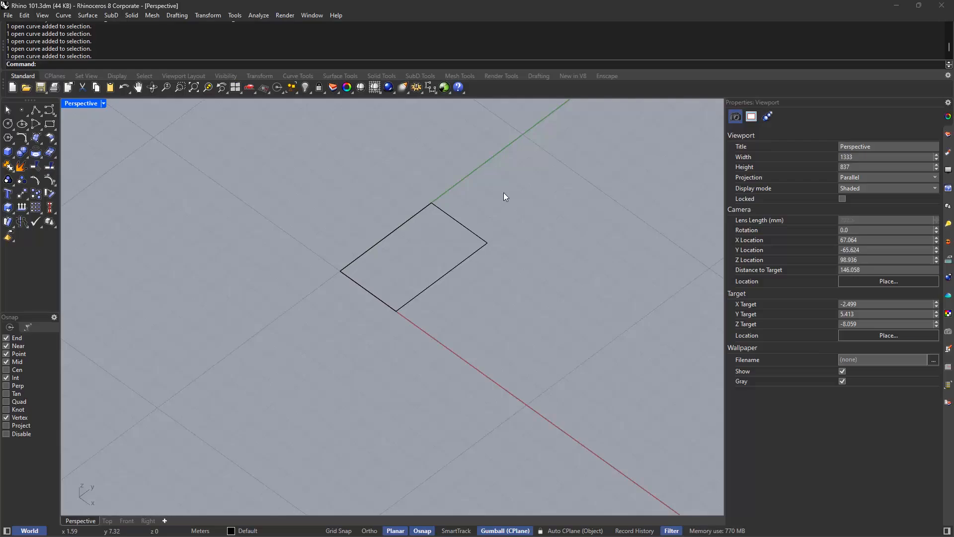
Step: Extrude the rectangle's four open curves upward about 3.52 m with the Solid option on, and undo the extrusion
drag(503, 197, 359, 300)
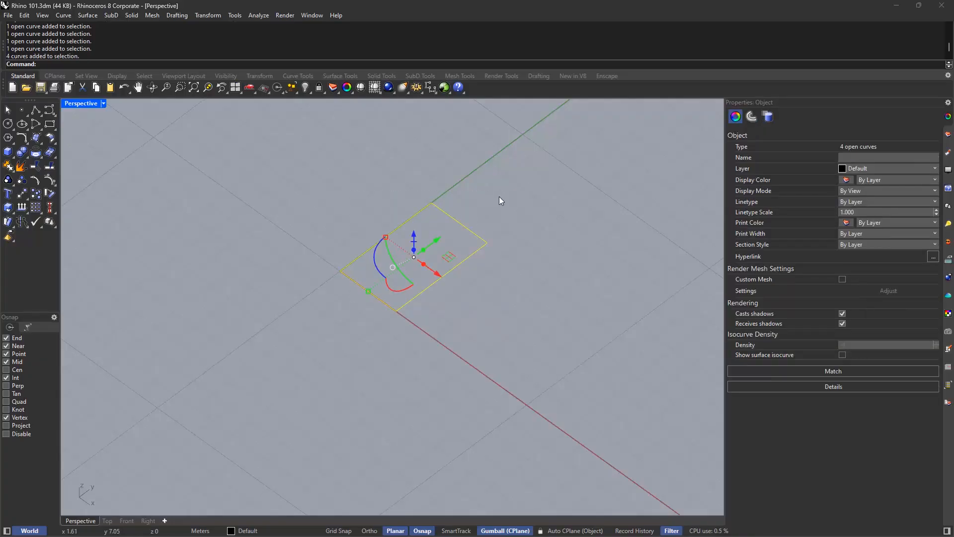
text(extrude)
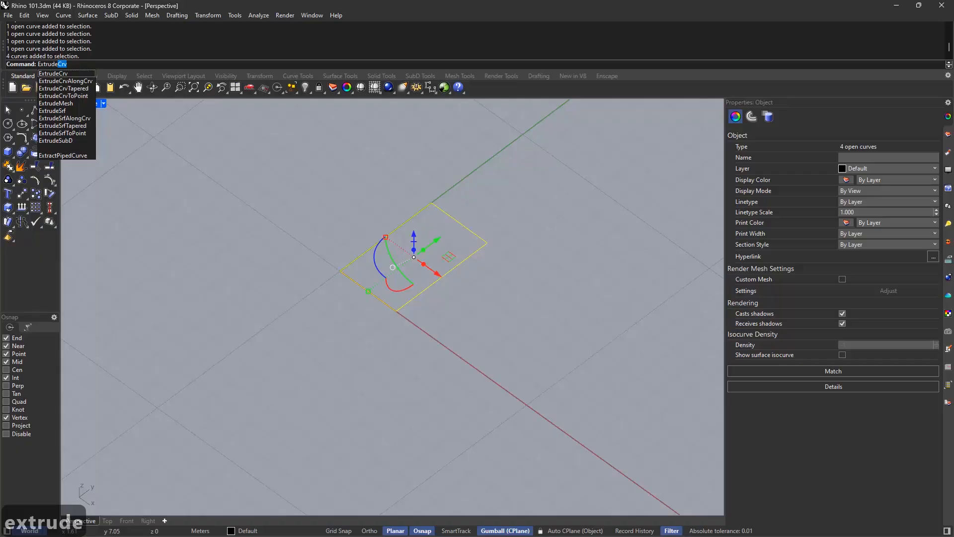
click(74, 74)
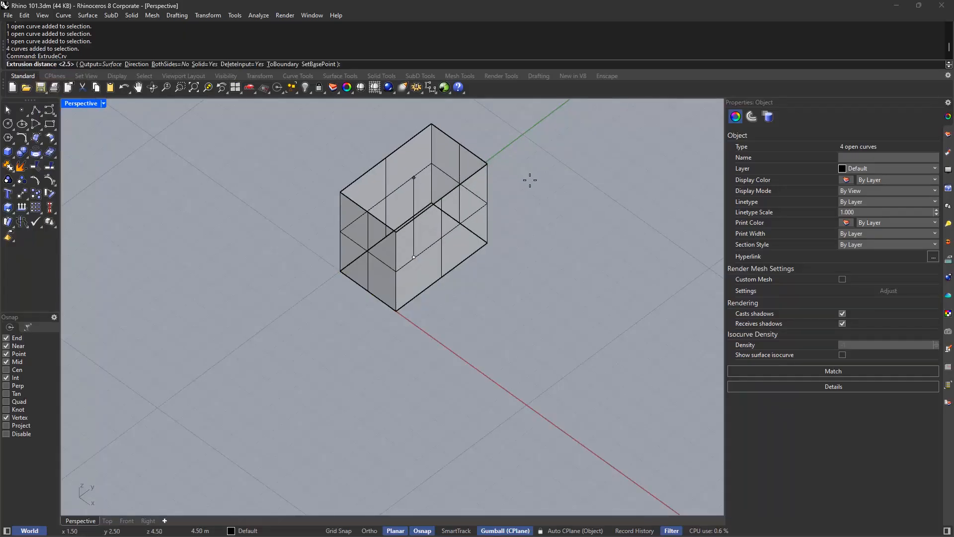
click(530, 193)
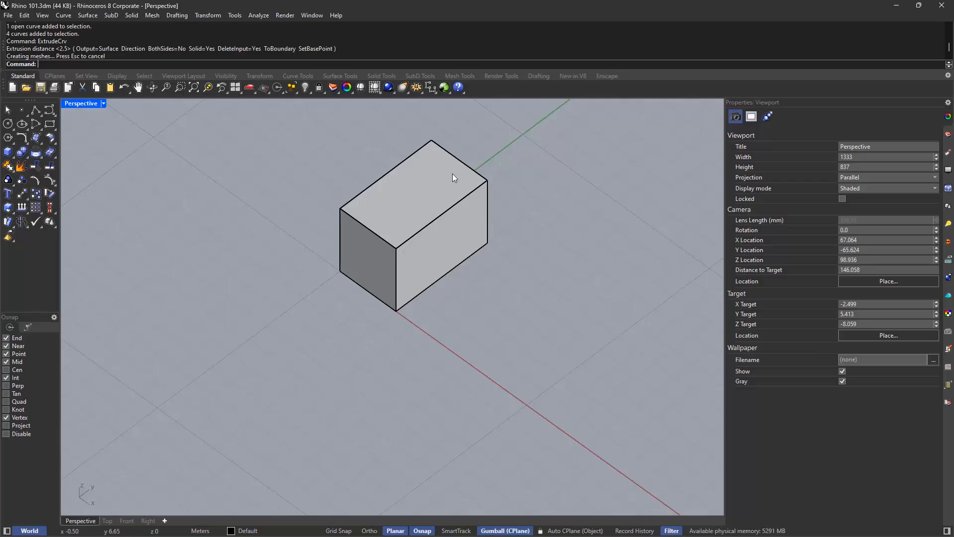
key(ctrl+z)
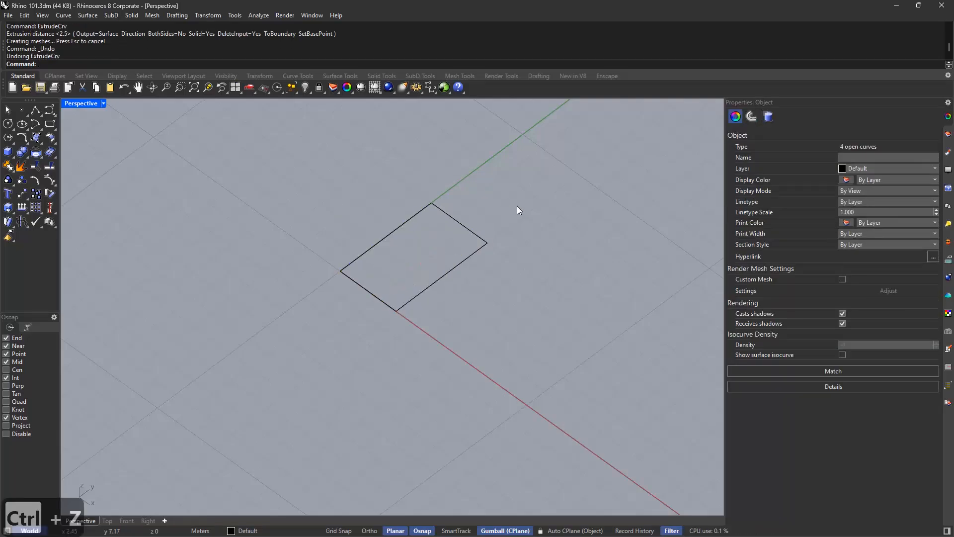
click(466, 223)
click(527, 173)
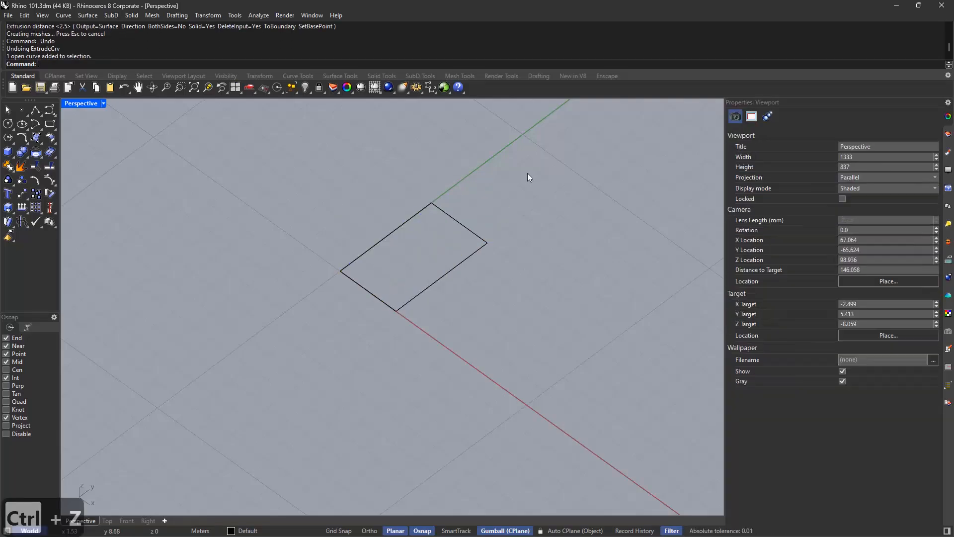
click(457, 222)
click(509, 201)
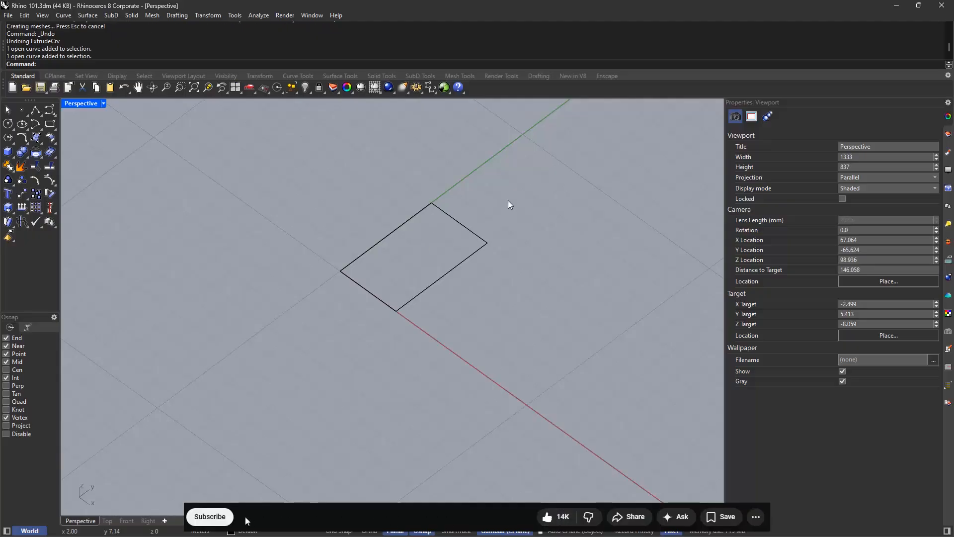
click(220, 519)
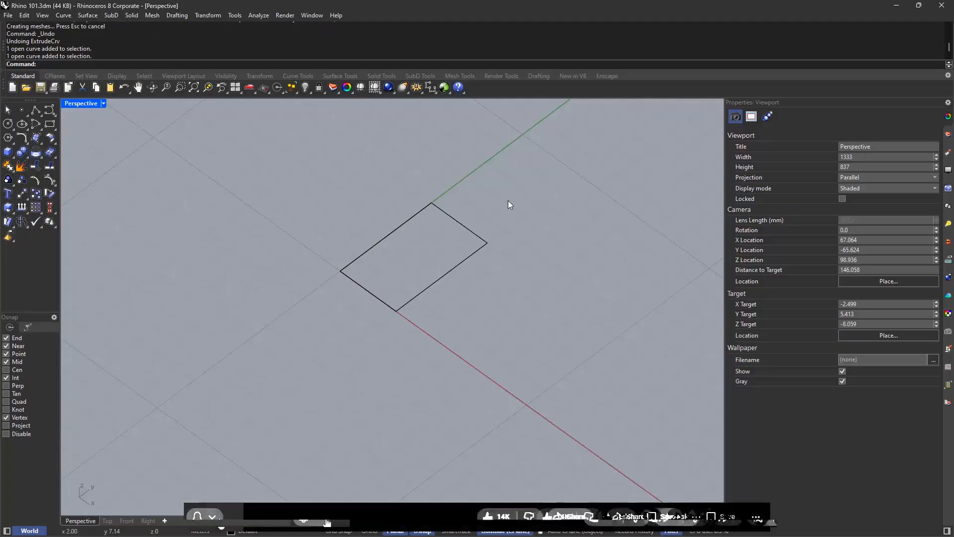
Step: Join the rectangle's four open curves into one closed curve and check its object type
drag(508, 201, 291, 354)
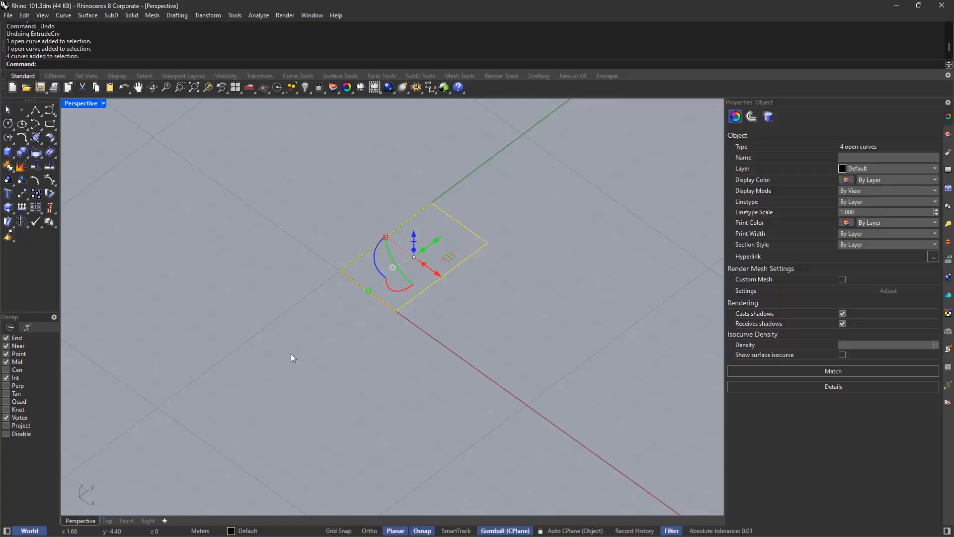
text(join)
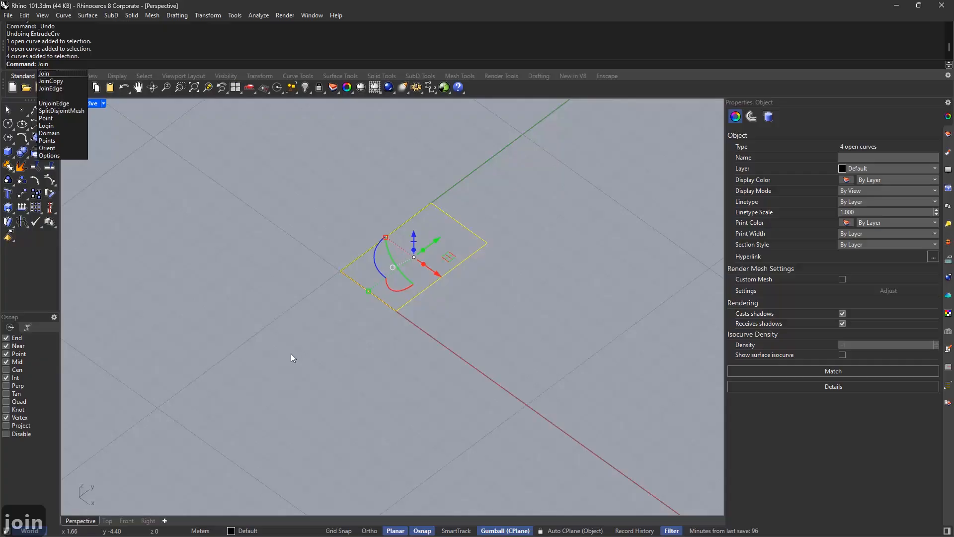
key(Return)
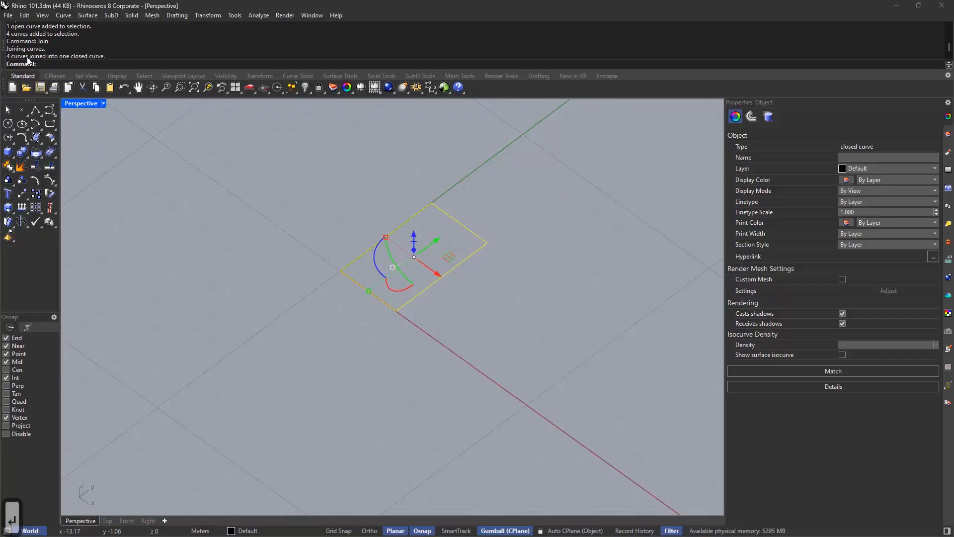
click(237, 119)
click(457, 220)
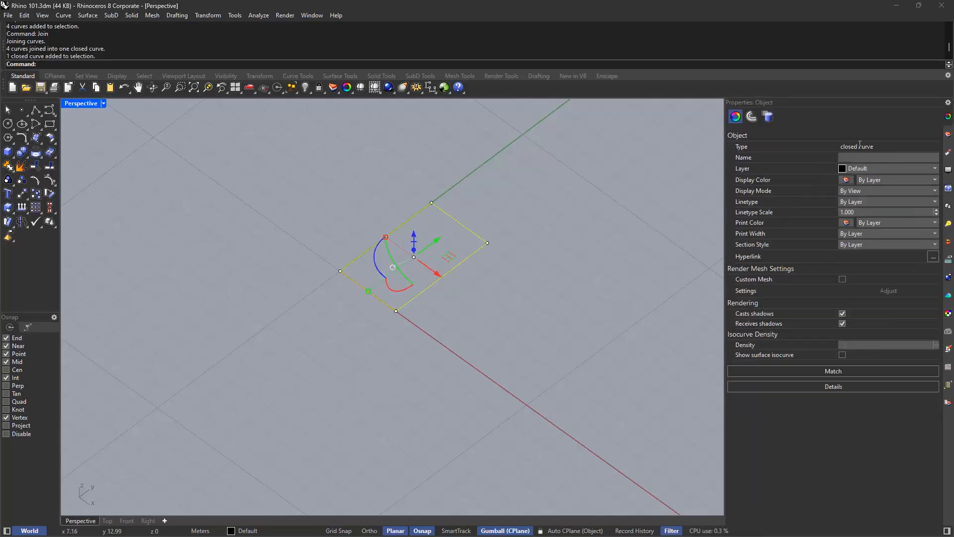
click(572, 214)
Step: Extrude the joined rectangle curve upward about 3.05 m as a solid with ExtrudeCrv, and undo the extrusion
click(454, 220)
text(extrudecrv)
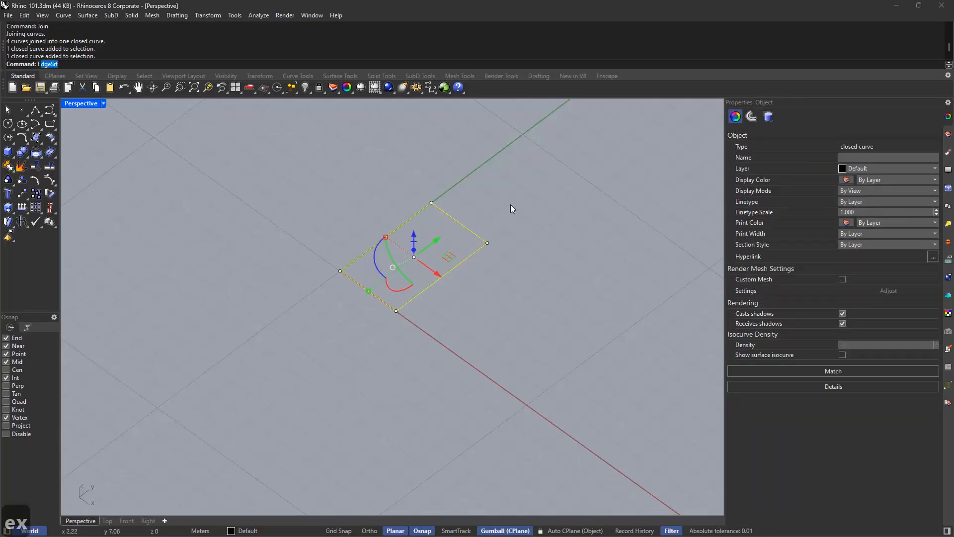
key(Return)
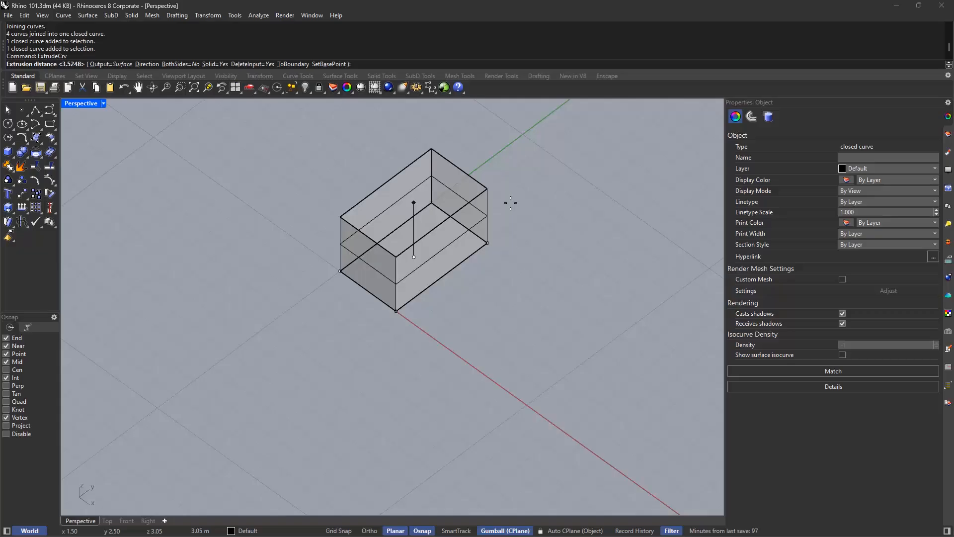
key(Return)
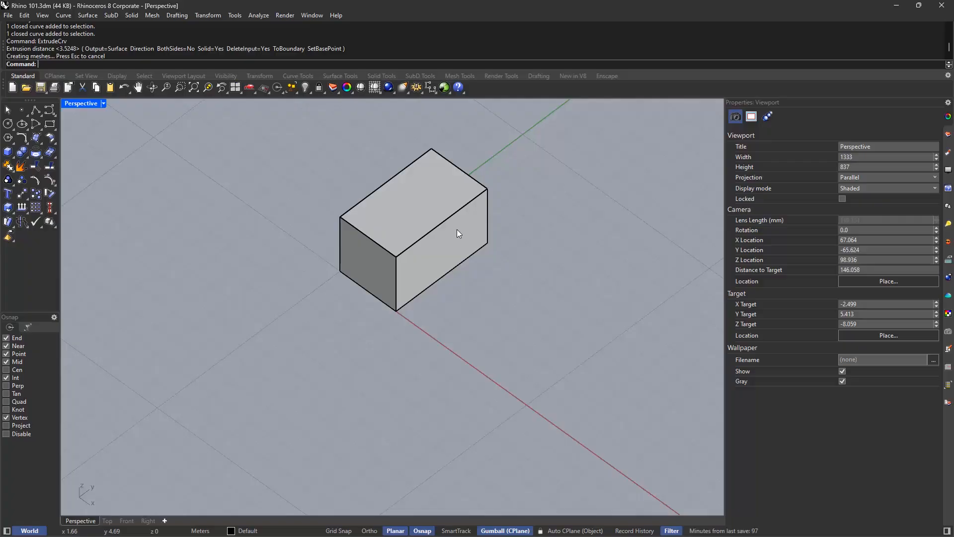
text(undo)
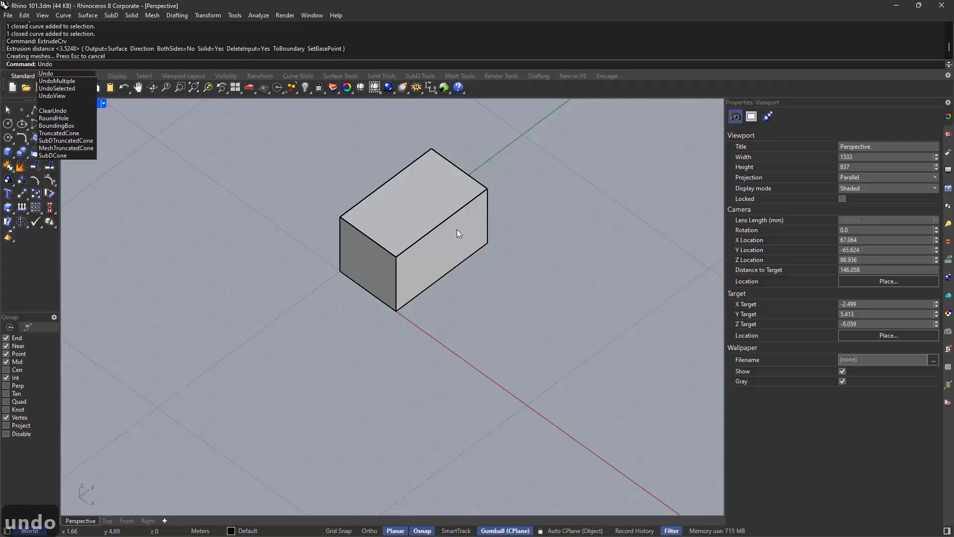
key(Return)
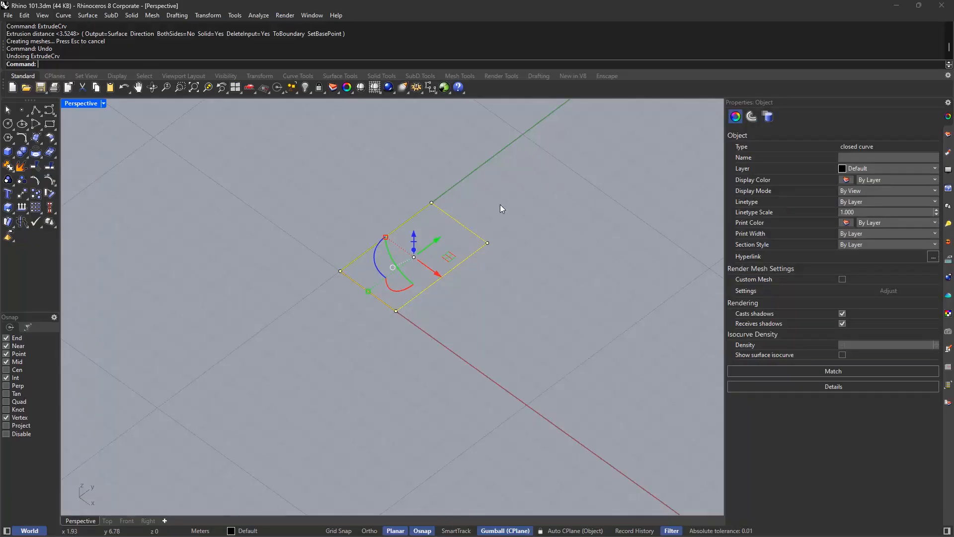
key(Escape)
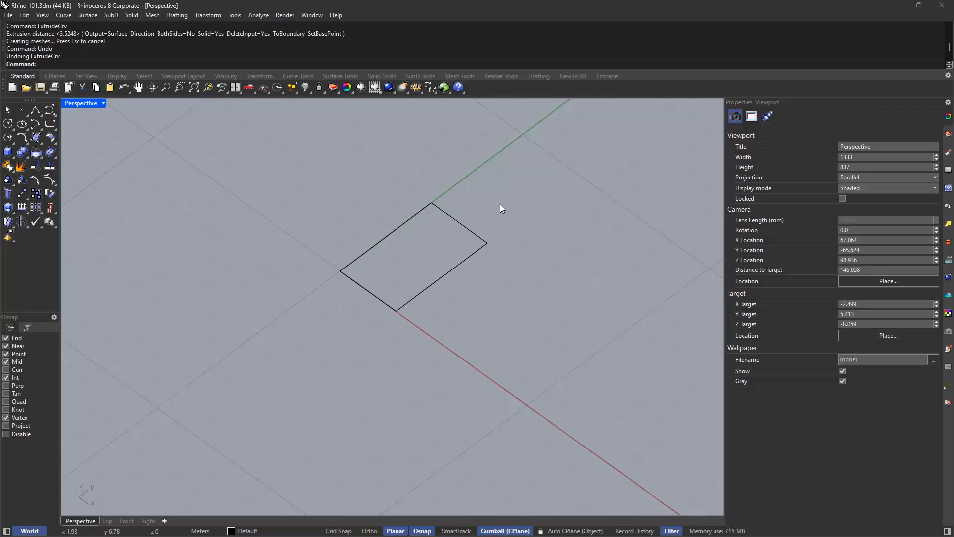
click(396, 235)
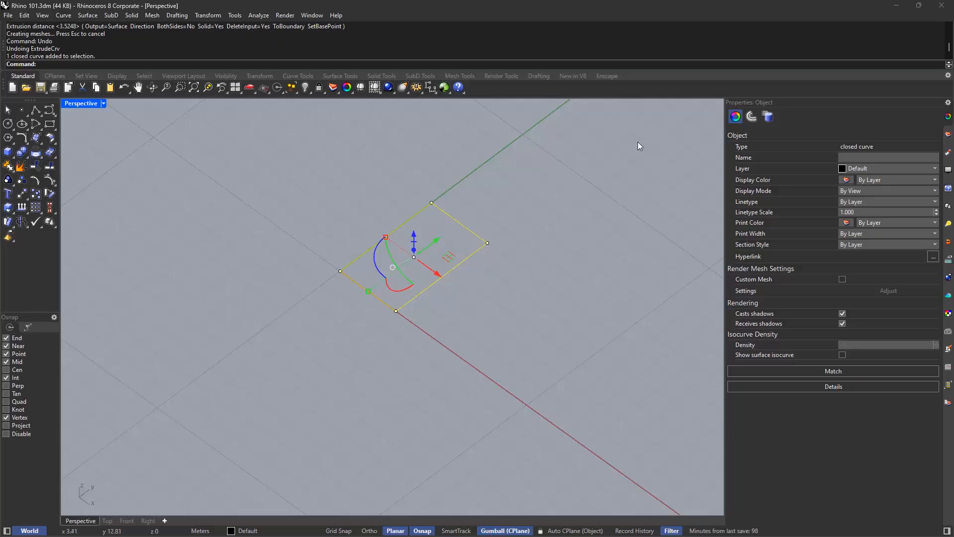
key(Escape)
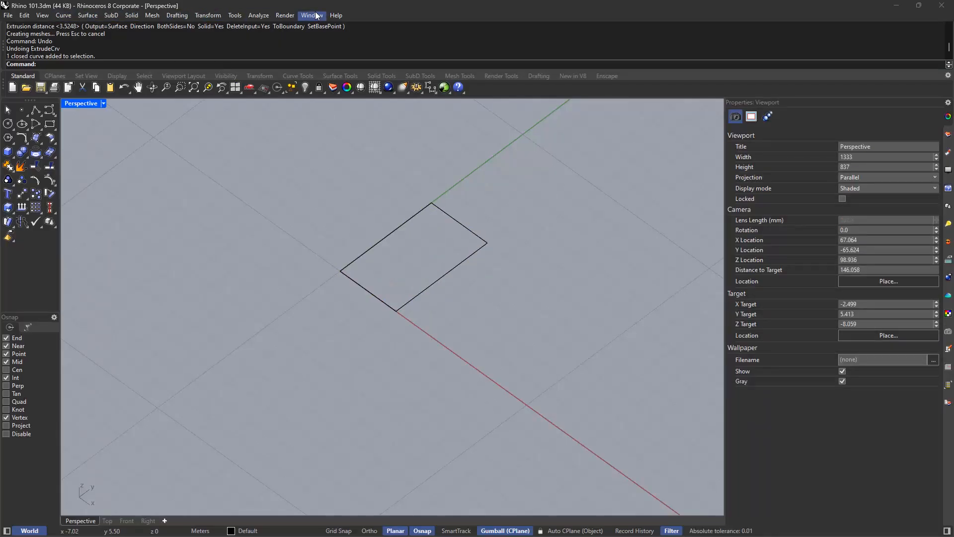
click(7, 16)
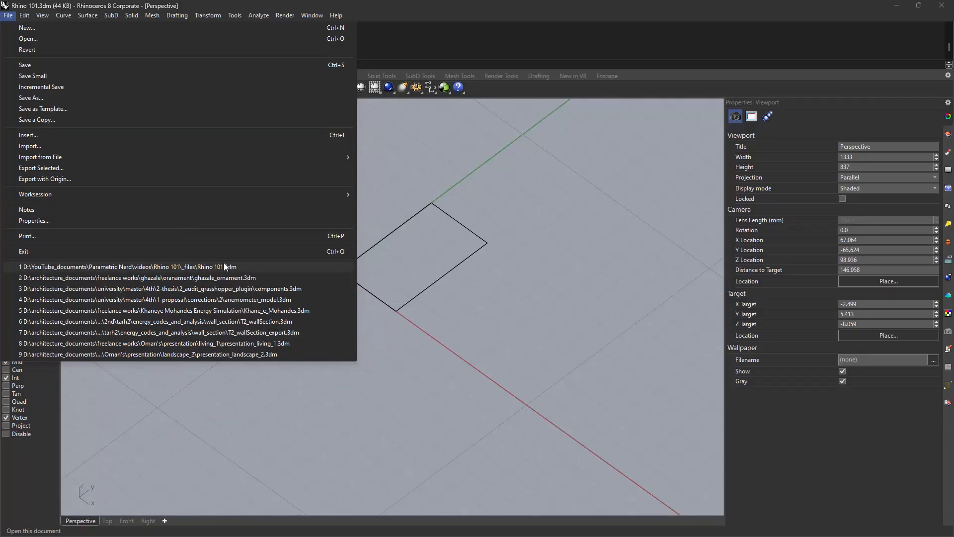
mouse_move(25, 17)
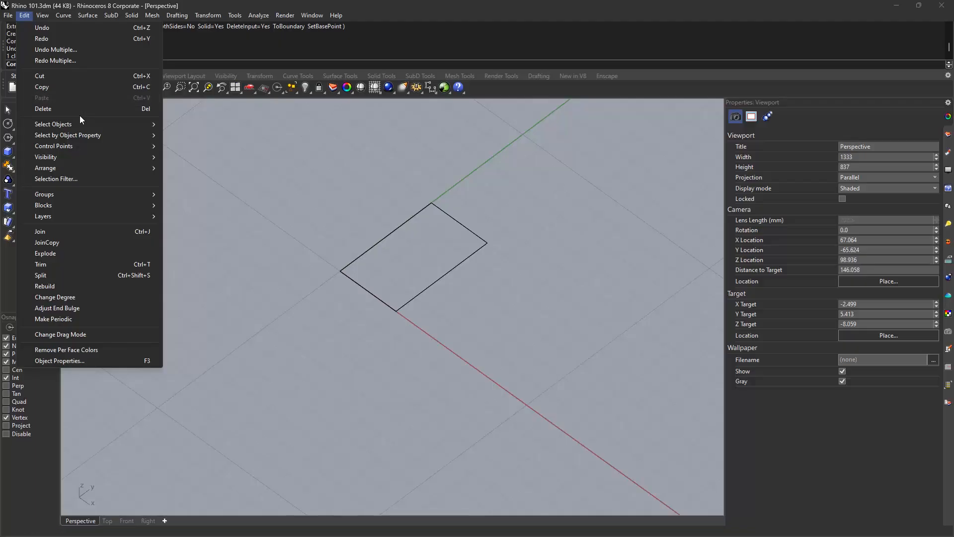
mouse_move(82, 119)
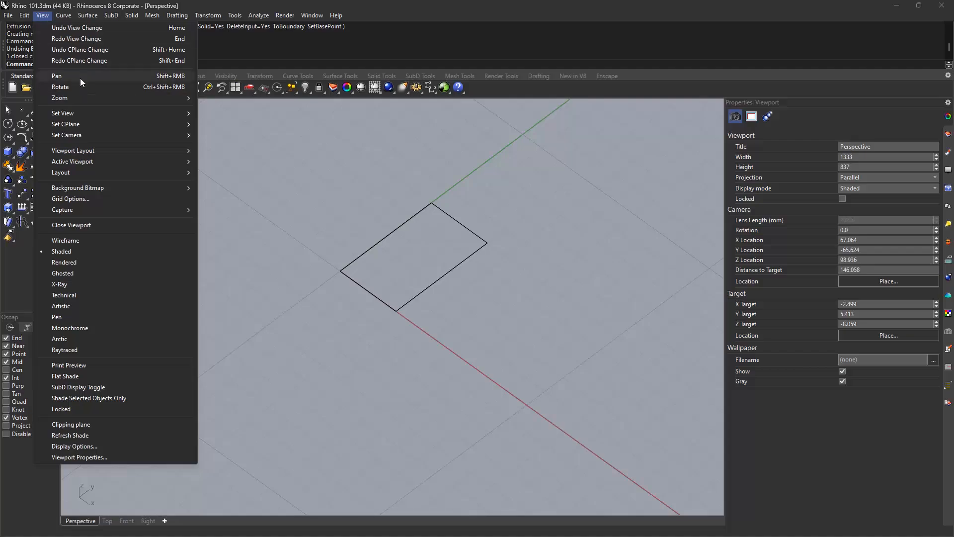
mouse_move(88, 116)
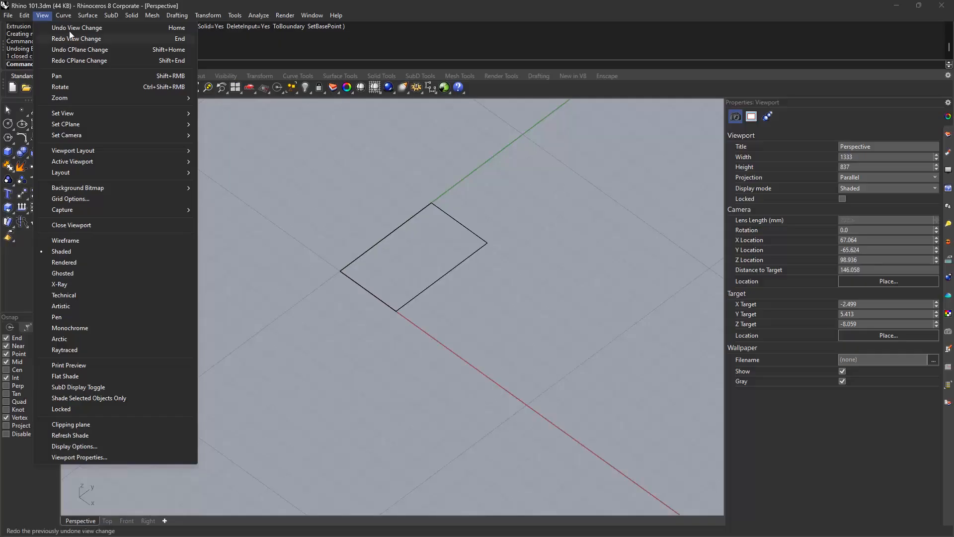
mouse_move(69, 18)
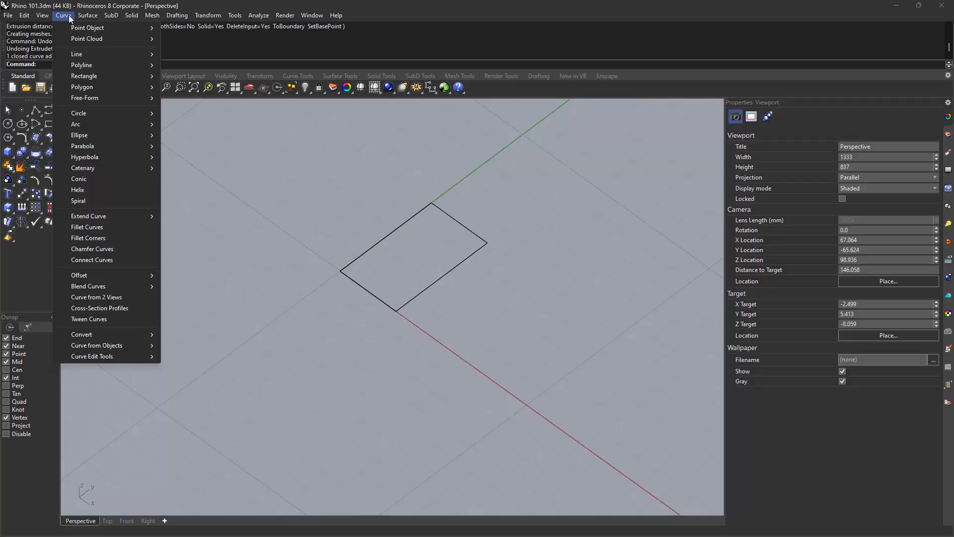
mouse_move(85, 52)
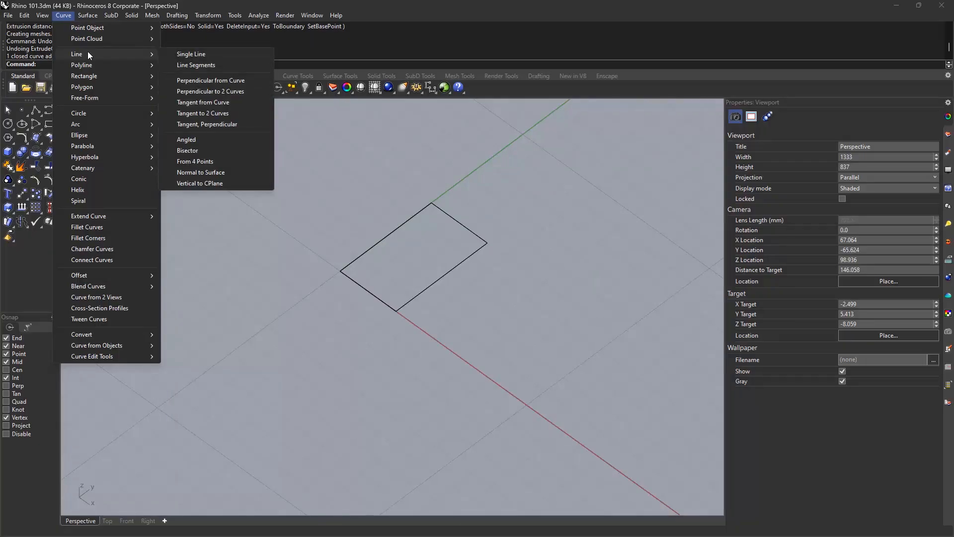
mouse_move(103, 67)
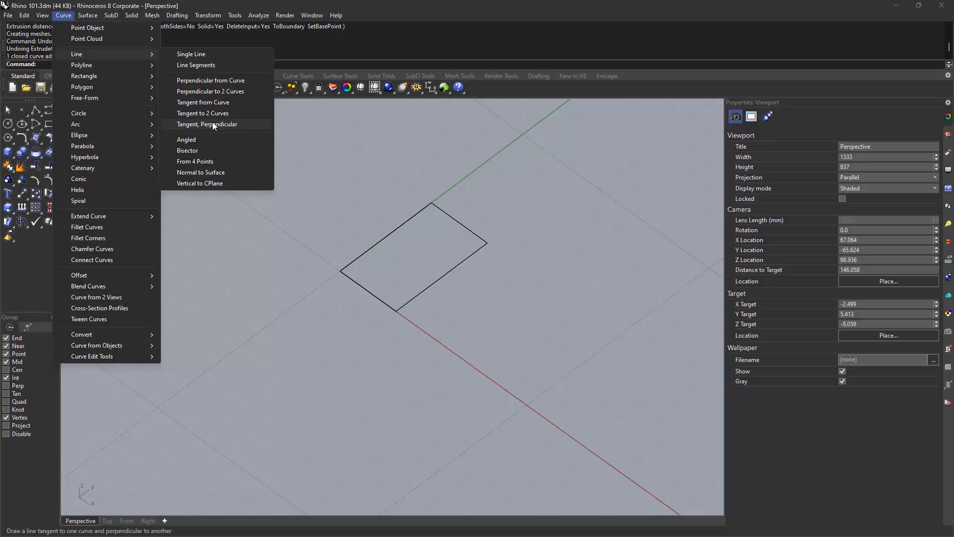
click(219, 55)
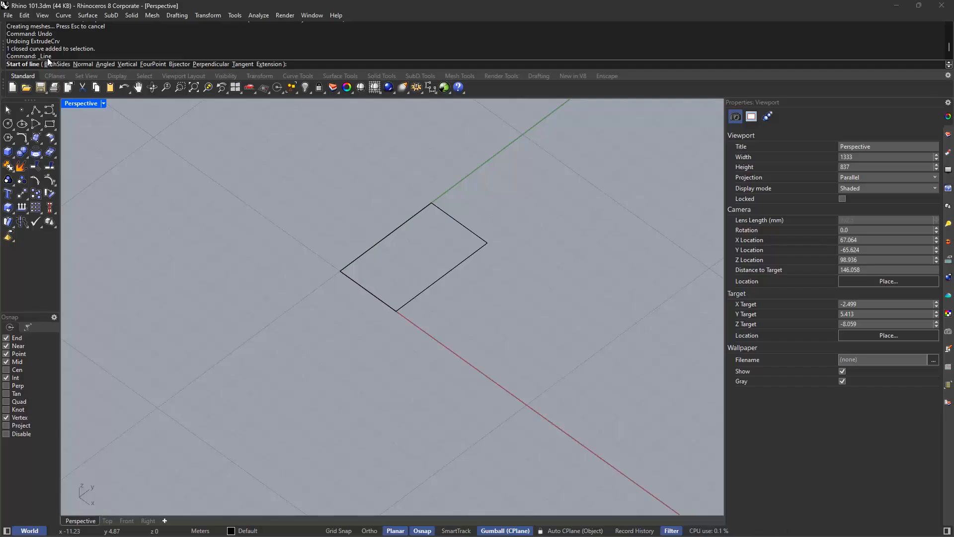
key(Escape)
key(Escape)
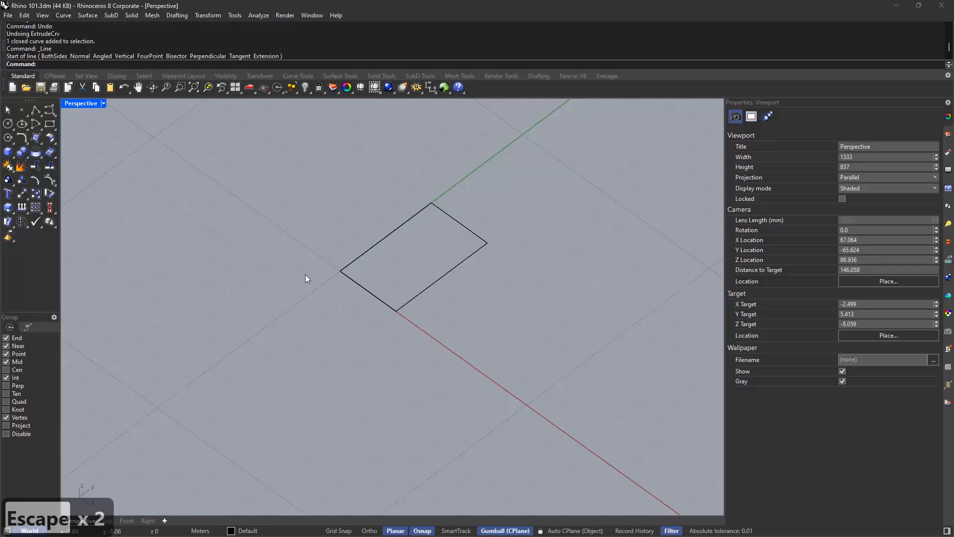
text(line)
key(Return)
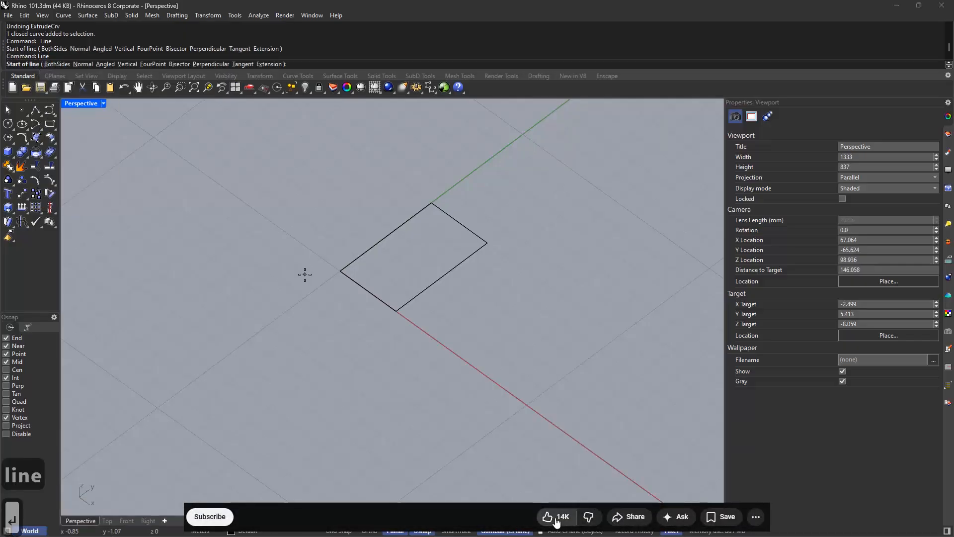
key(Escape)
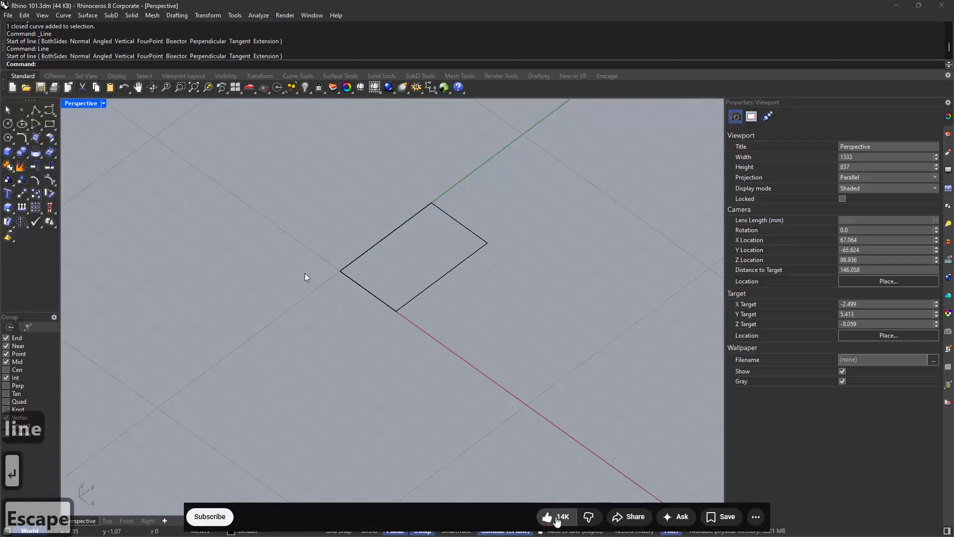
Step: Draw a straight line about 2.4 m long with Ortho on, from outside the rectangle across its long front edge
click(64, 16)
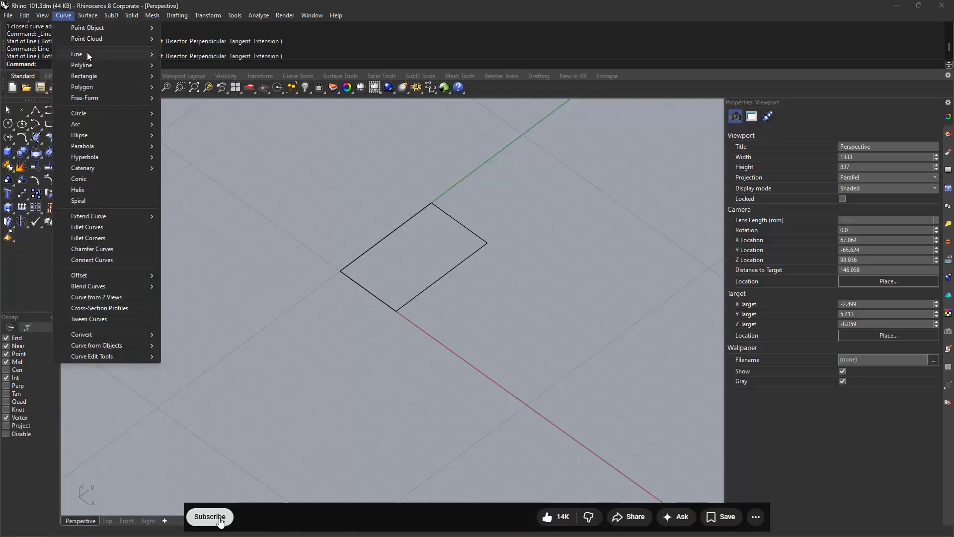
click(193, 64)
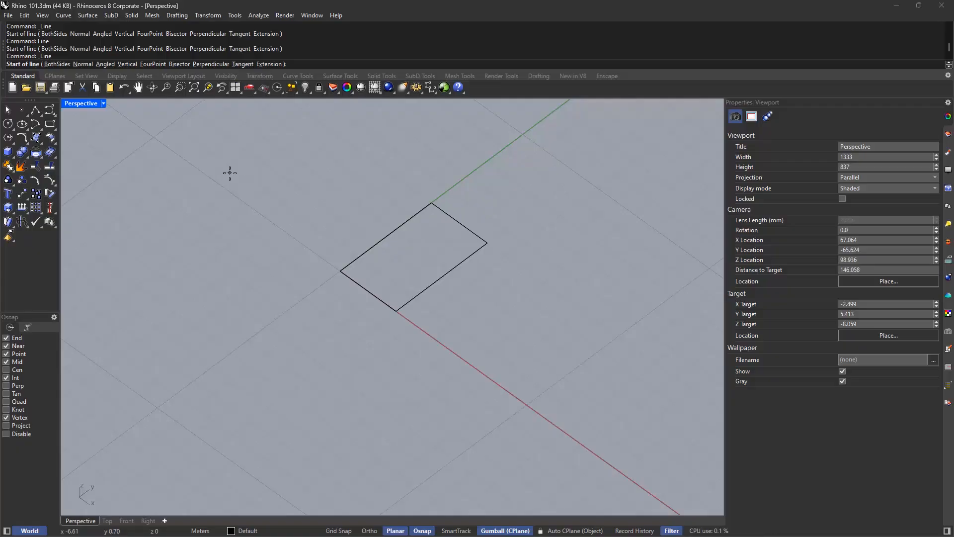
click(510, 291)
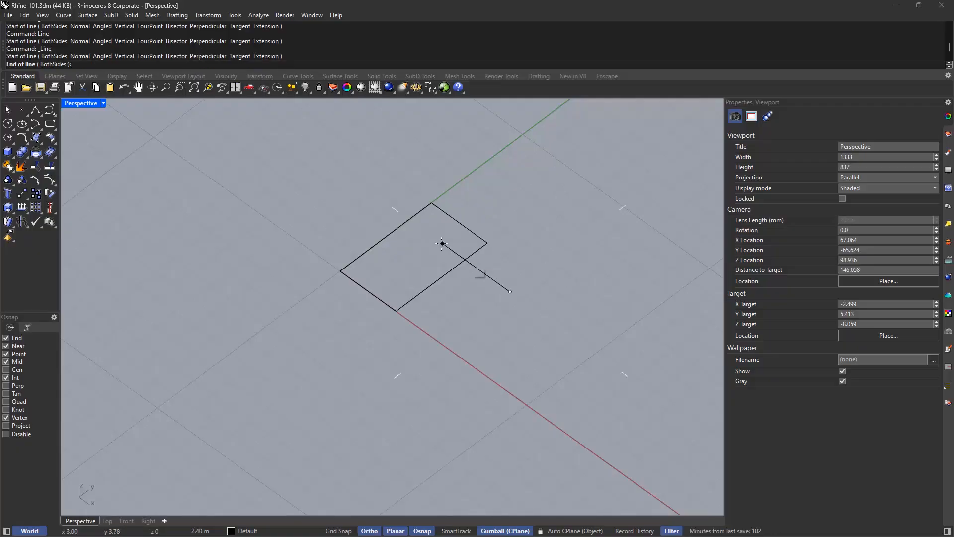
key(F8)
click(441, 242)
key(F8)
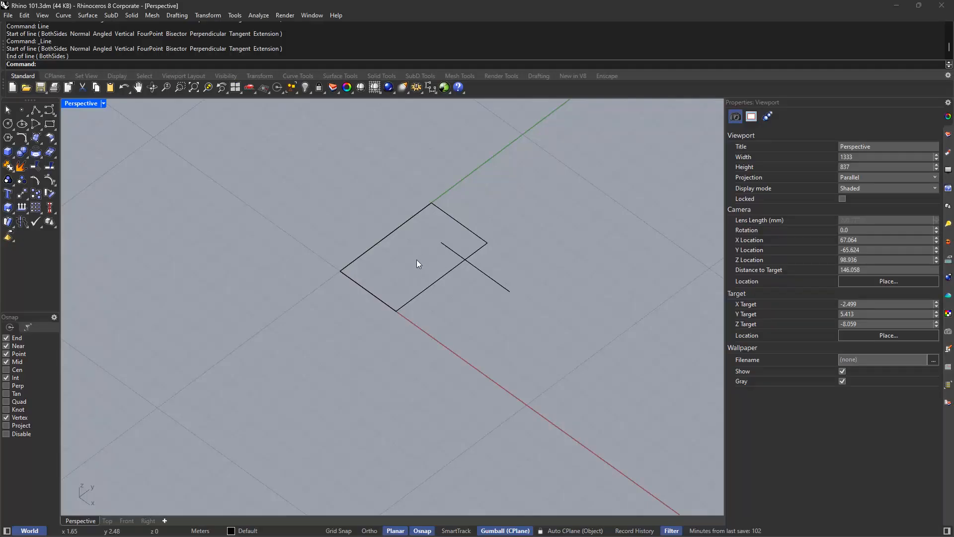
Step: Draw a second, longer line parallel to the first, from inside the rectangle across the same long edge
key(Return)
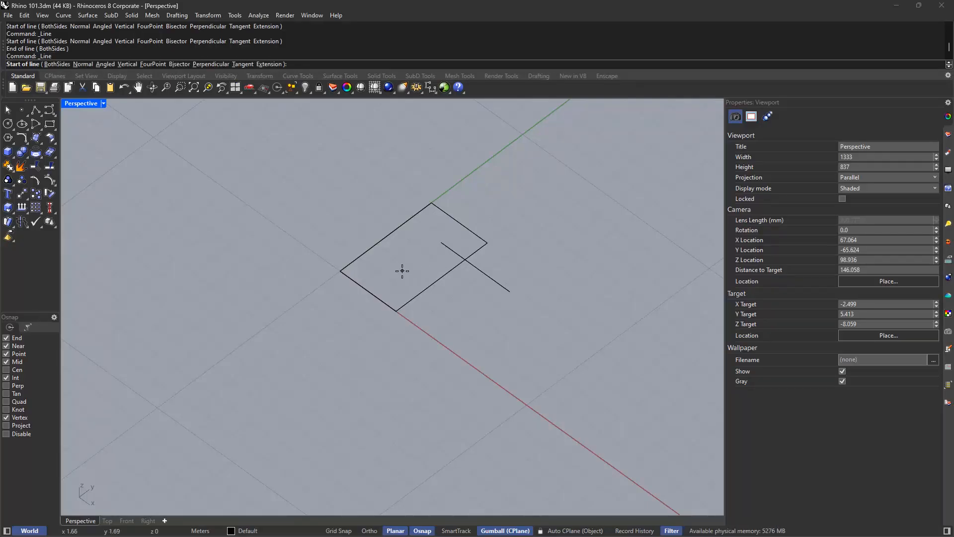
click(397, 274)
key(shift+Tab)
click(543, 316)
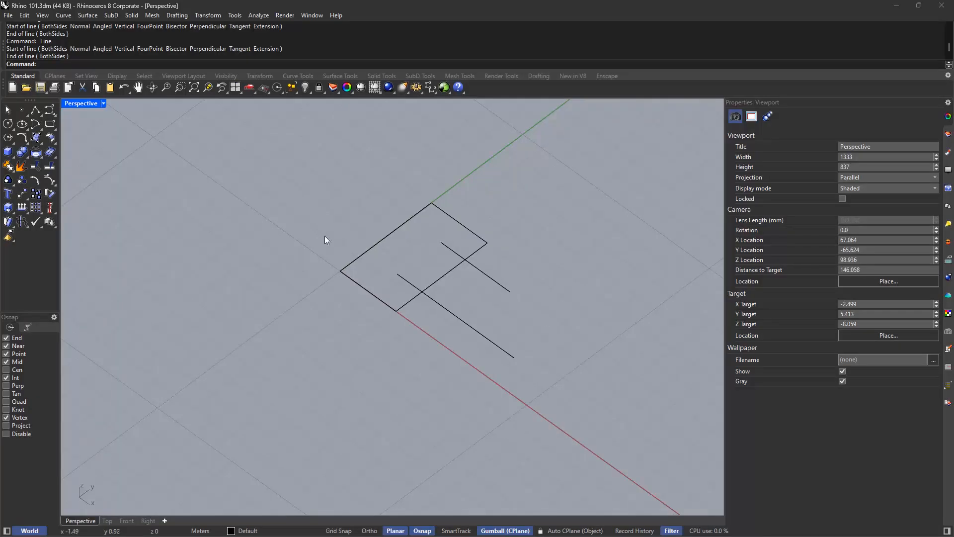
Step: Trim away the part of the rectangle's edge between the two crossing lines, using both lines as cutting objects
click(65, 16)
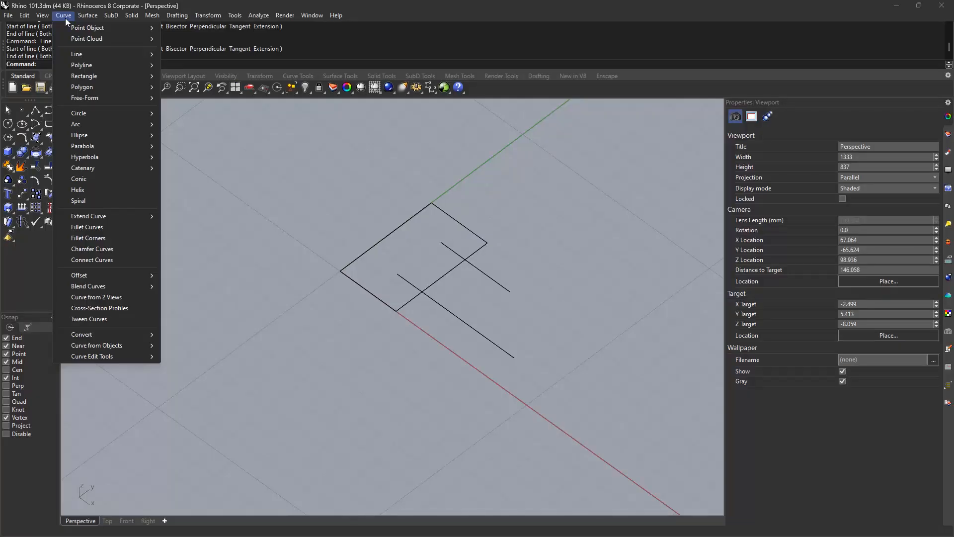
mouse_move(24, 16)
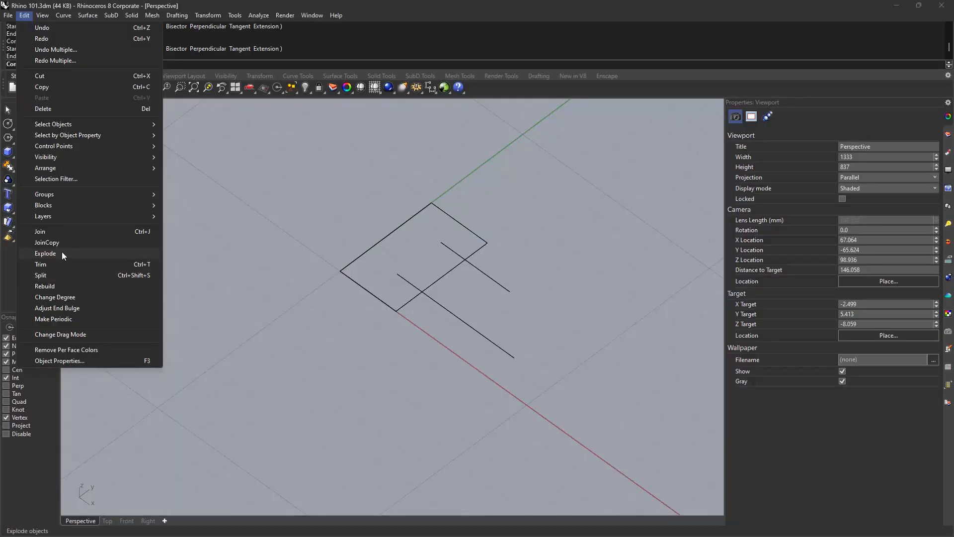
click(58, 264)
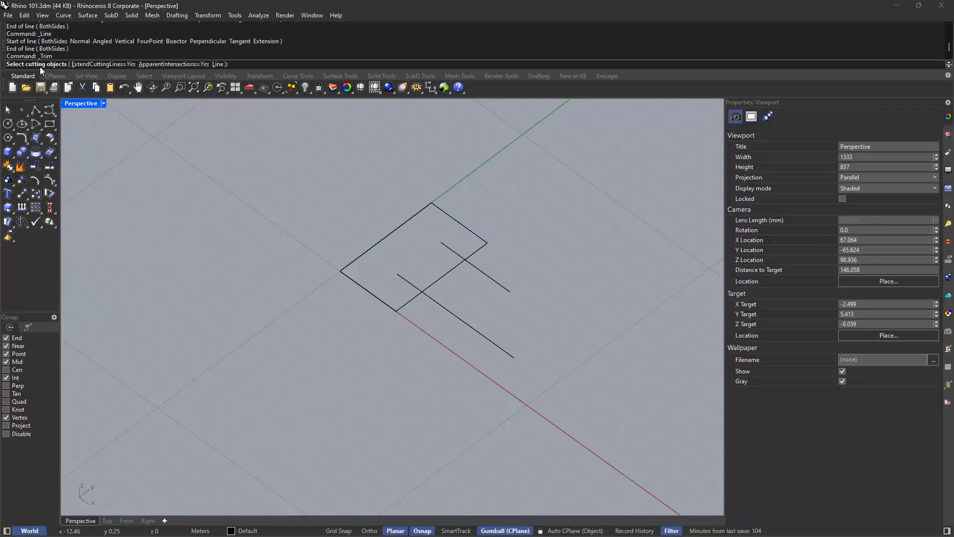
click(479, 271)
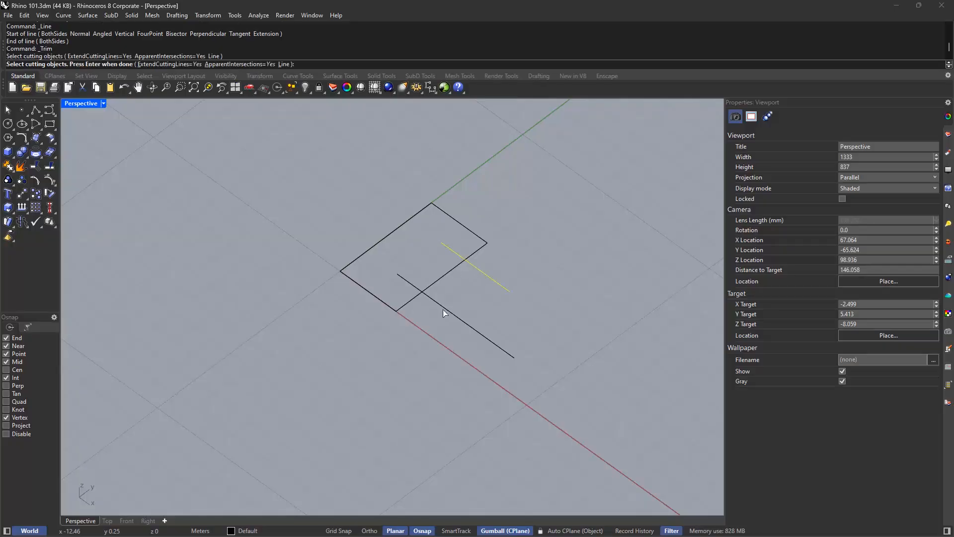
click(444, 306)
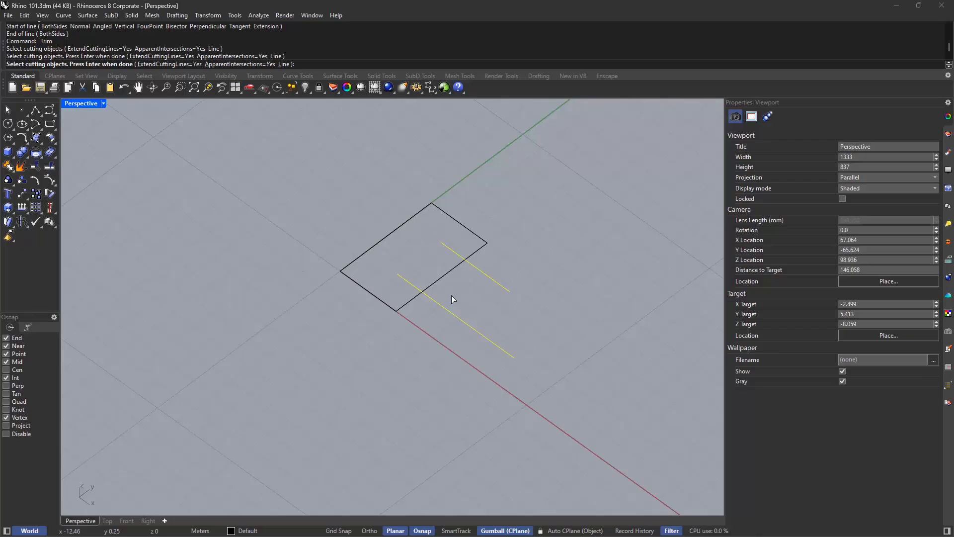
key(Return)
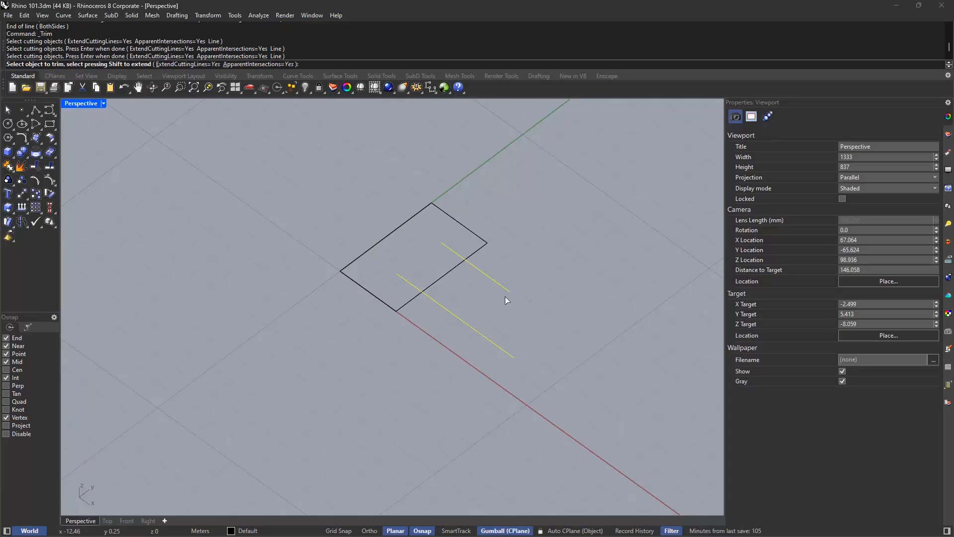
click(447, 273)
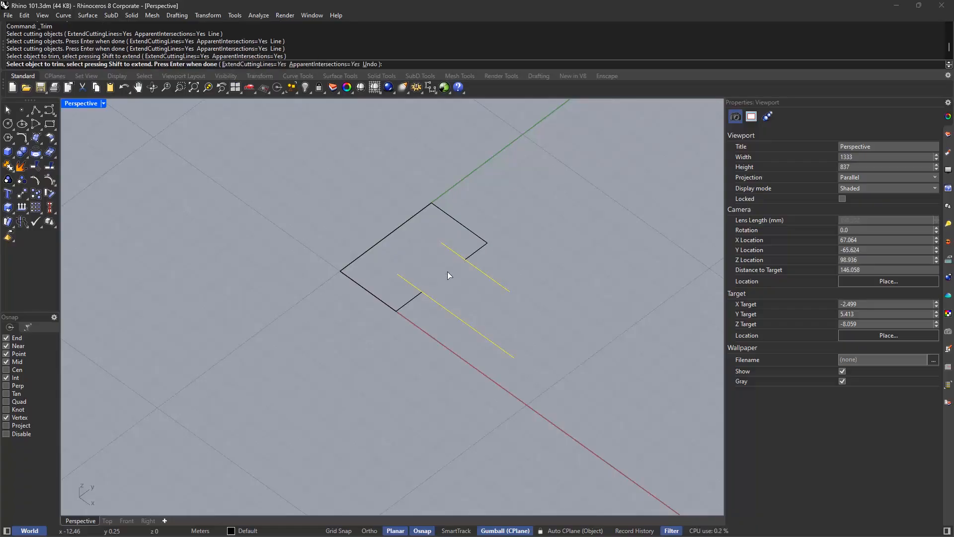
key(Return)
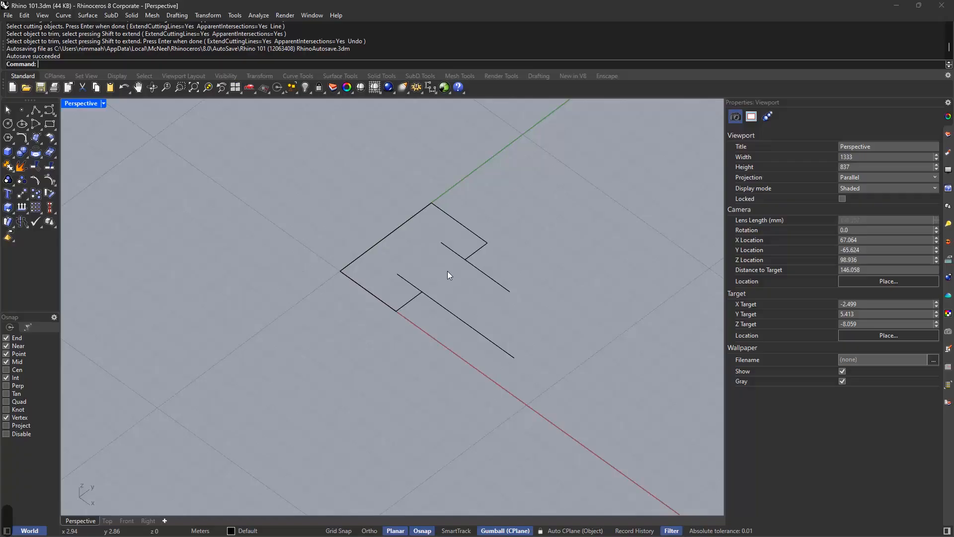
Step: Select the trimmed rectangle curve and the two cutting lines one by one to inspect them, and clear the selection
click(476, 251)
click(502, 243)
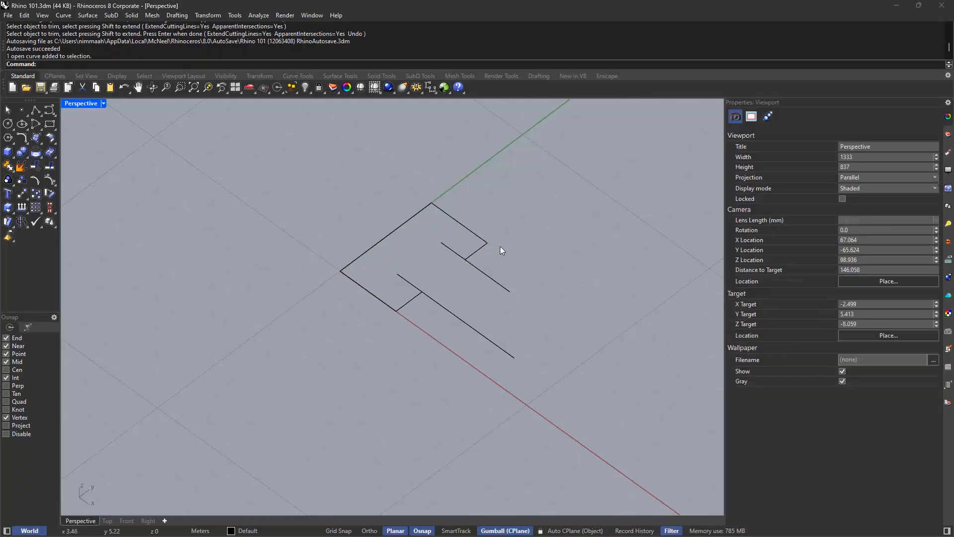
click(477, 269)
click(435, 303)
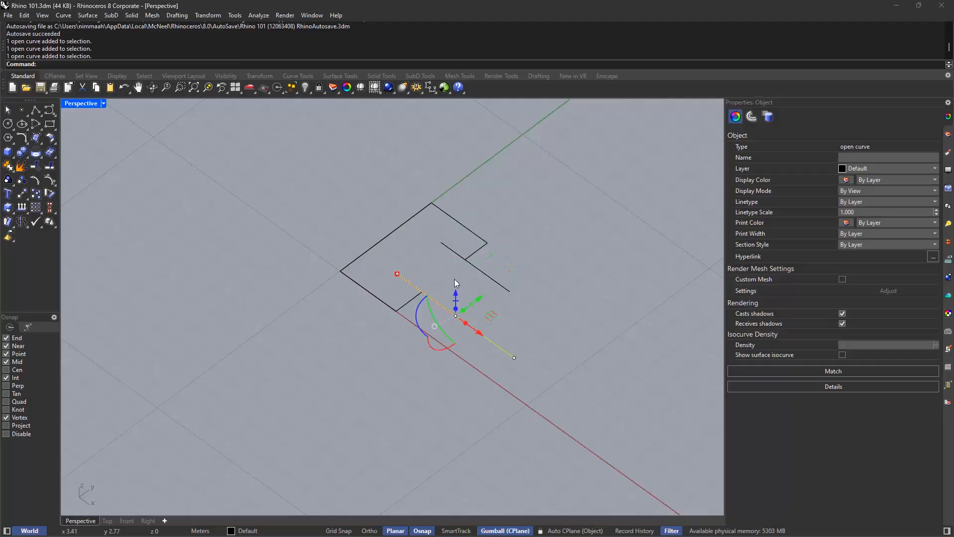
click(454, 281)
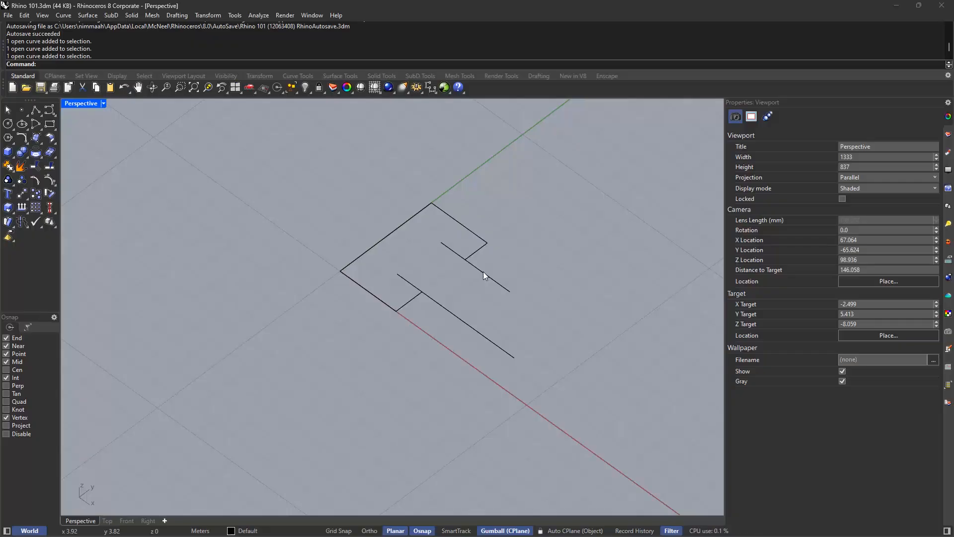
Step: Delete the existing L alias for Polyline from the command aliases in the document properties
click(8, 16)
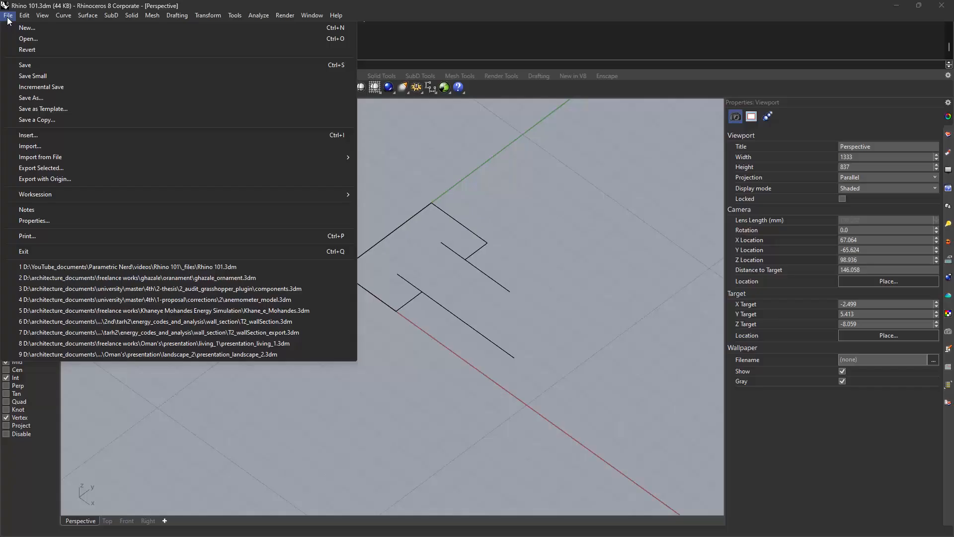
click(52, 221)
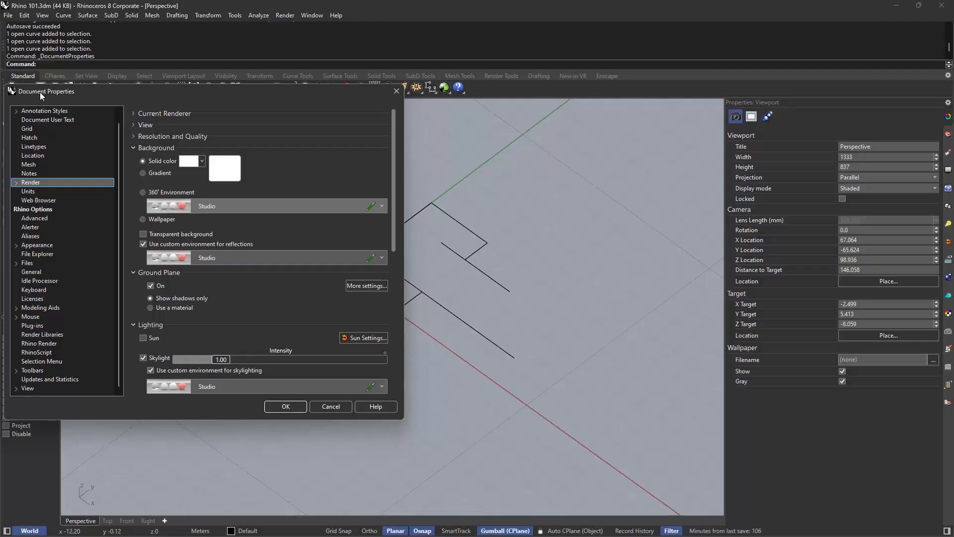
drag(55, 85, 72, 46)
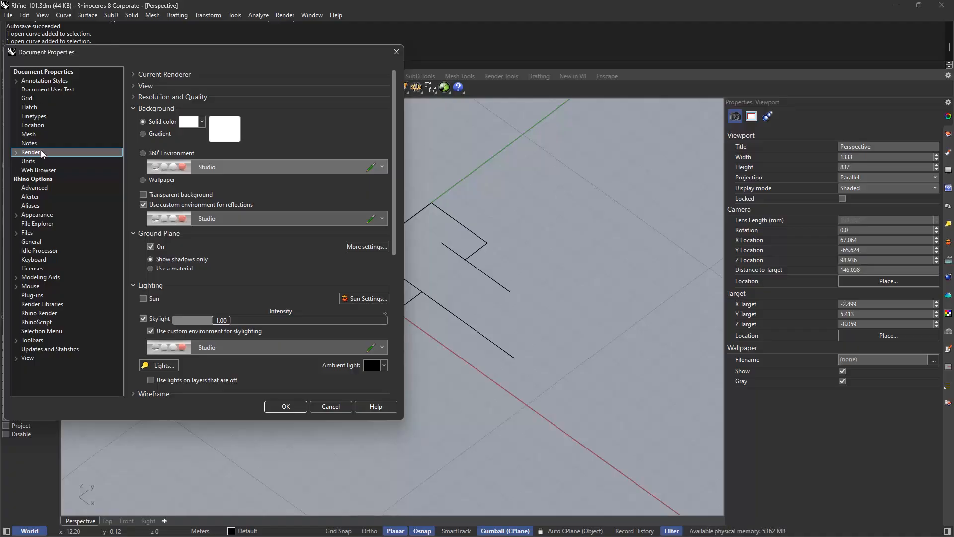
click(43, 181)
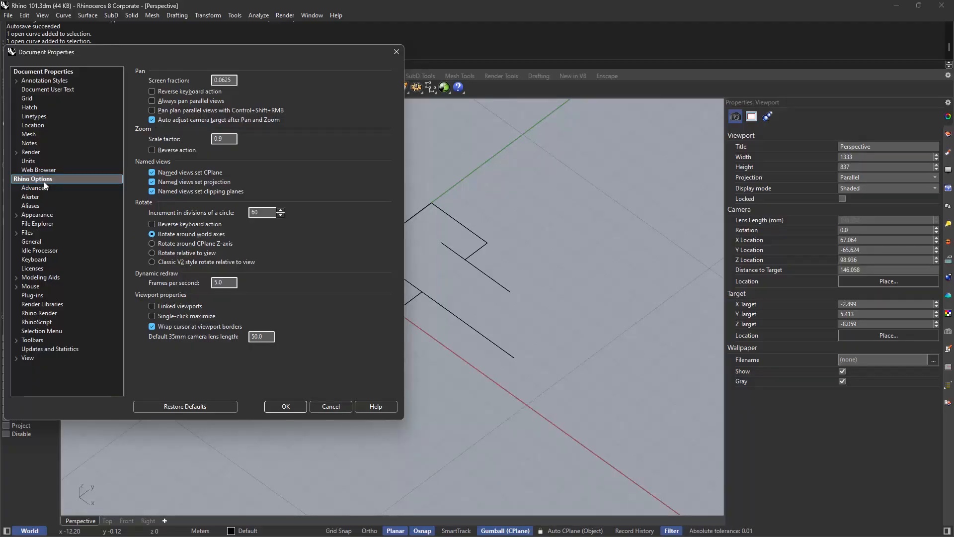
click(40, 206)
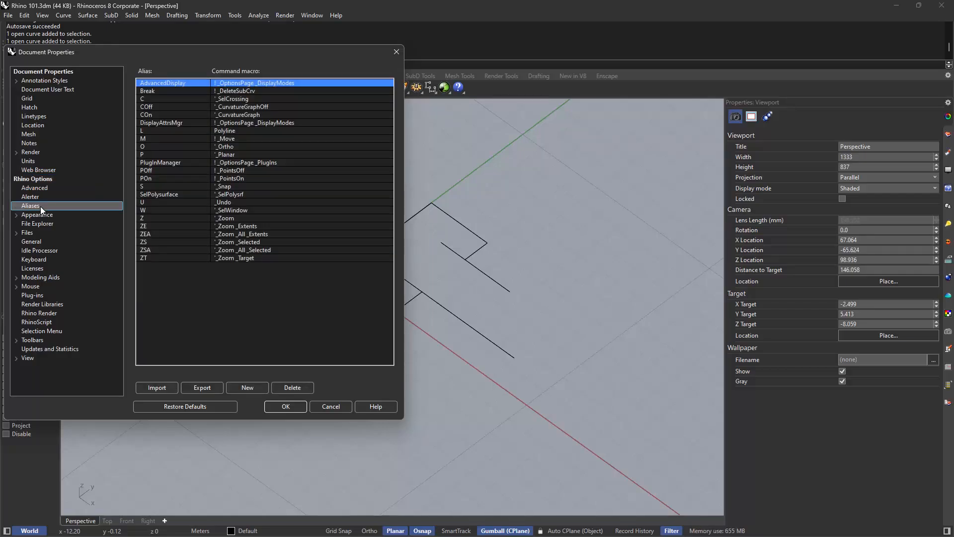
double_click(152, 133)
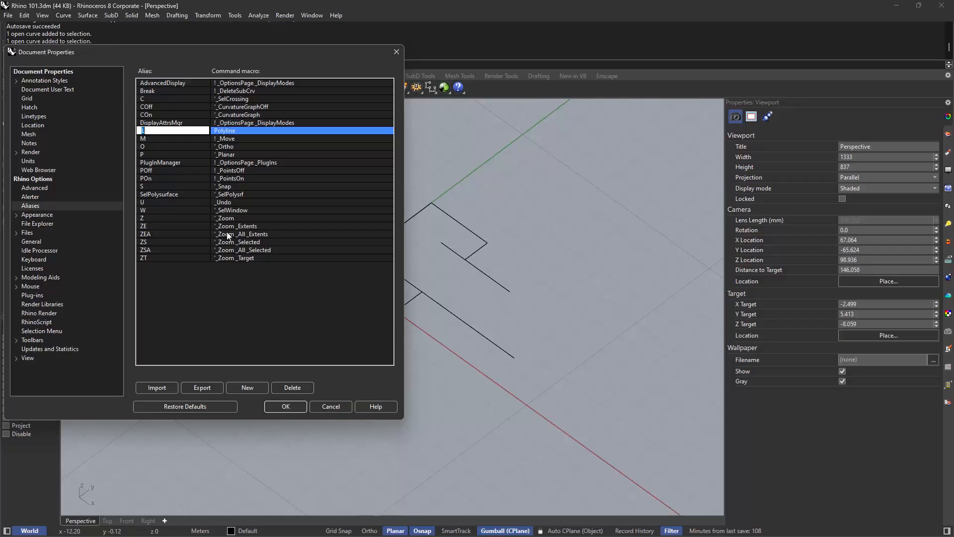
click(299, 387)
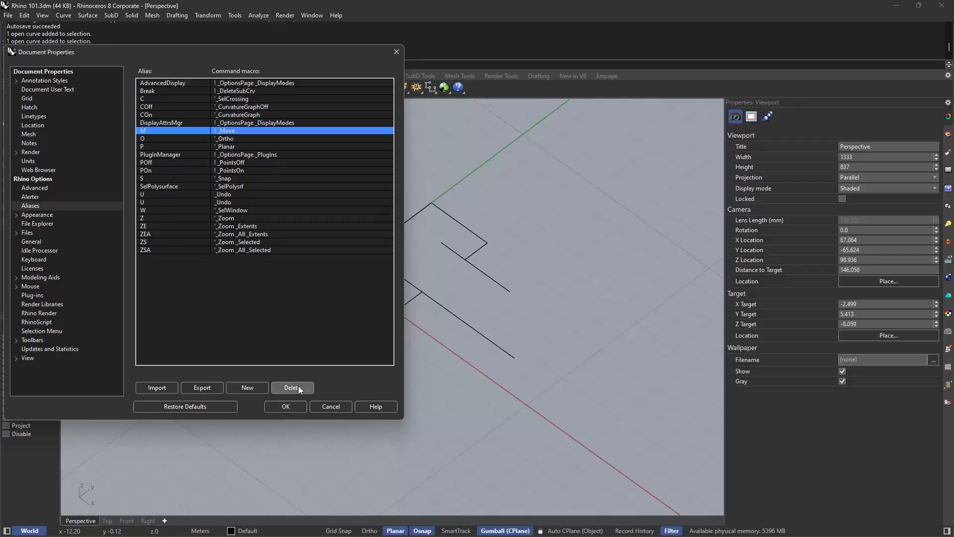
Step: Create a new alias L with the command macro Polyline and confirm the document properties
click(246, 387)
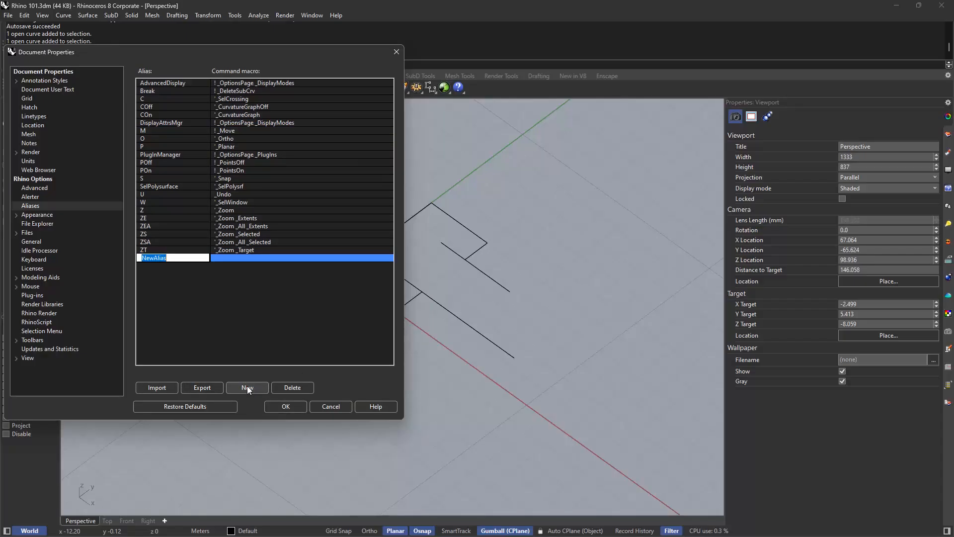
text(L)
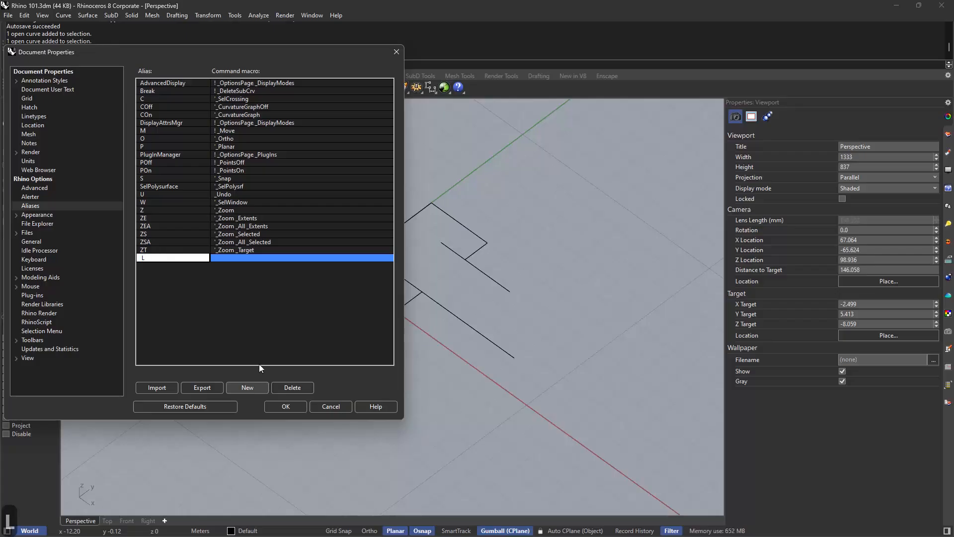
click(263, 257)
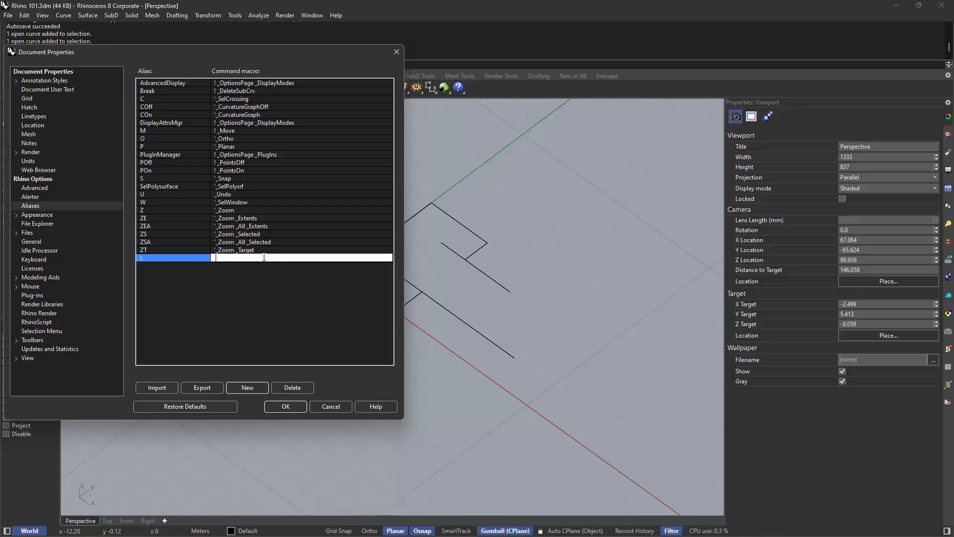
text(Li)
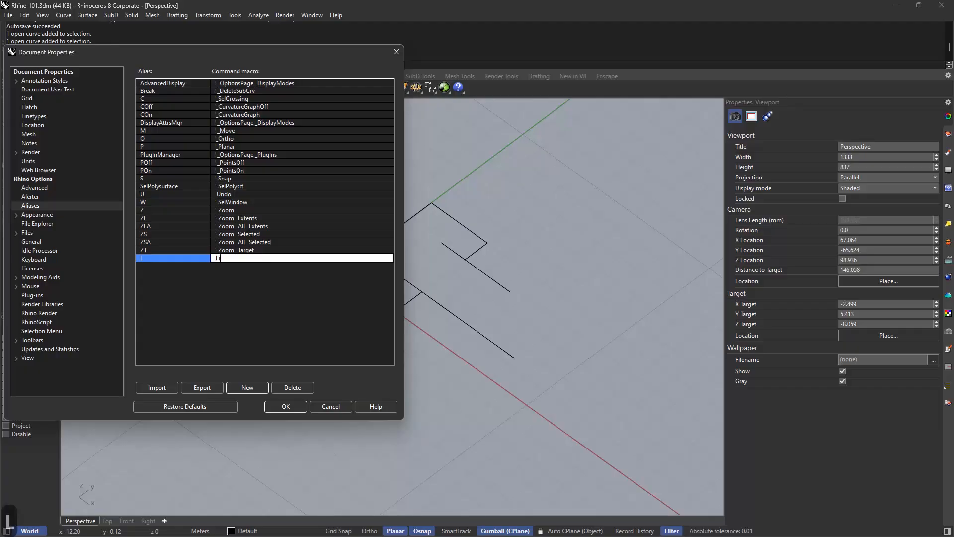
text(nes)
key(BackSpace)
key(BackSpace)
key(BackSpace)
key(BackSpace)
key(BackSpace)
text(P)
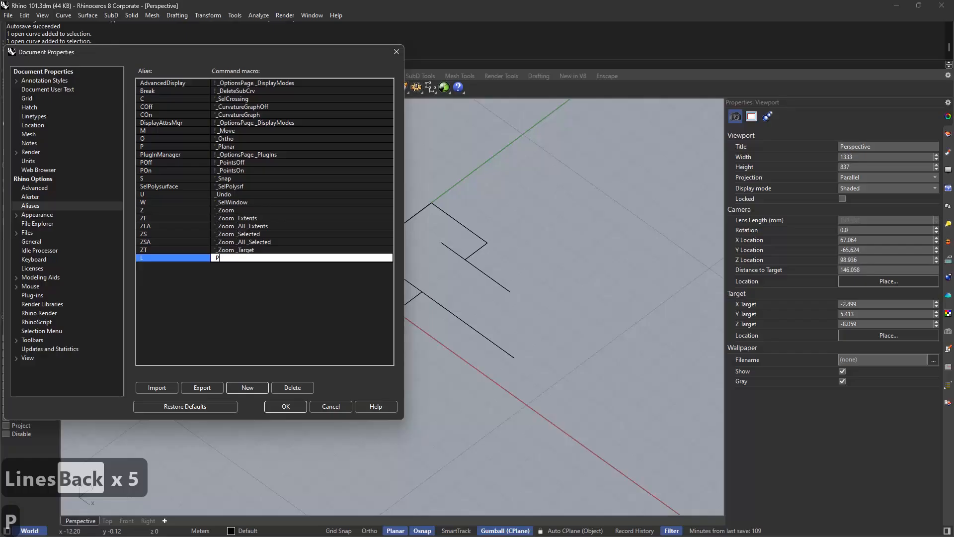
text(olyline)
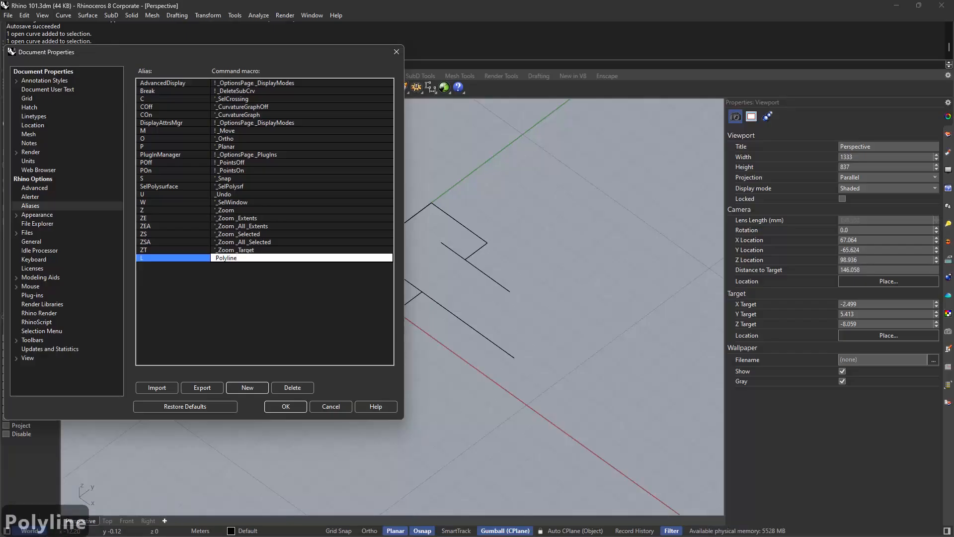
click(285, 406)
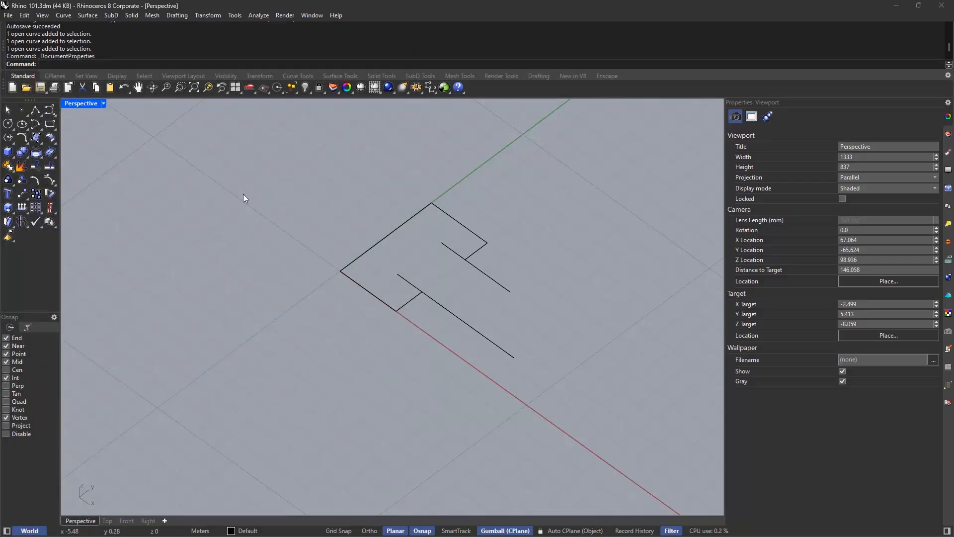
Step: Draw a polyline from the upper trimmed edge end, 0.5 m inward along the cutting line, and straight across past the lower cutting line
text(L)
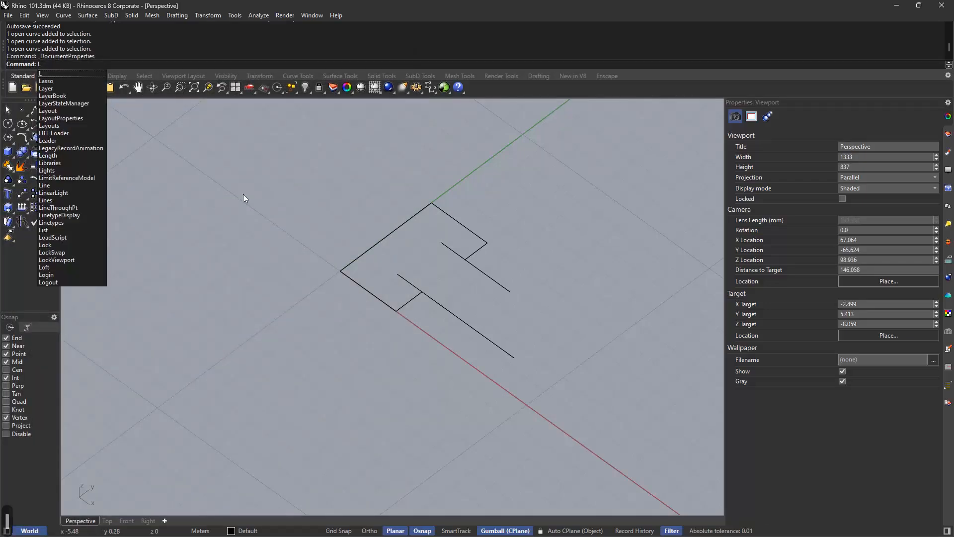
key(Return)
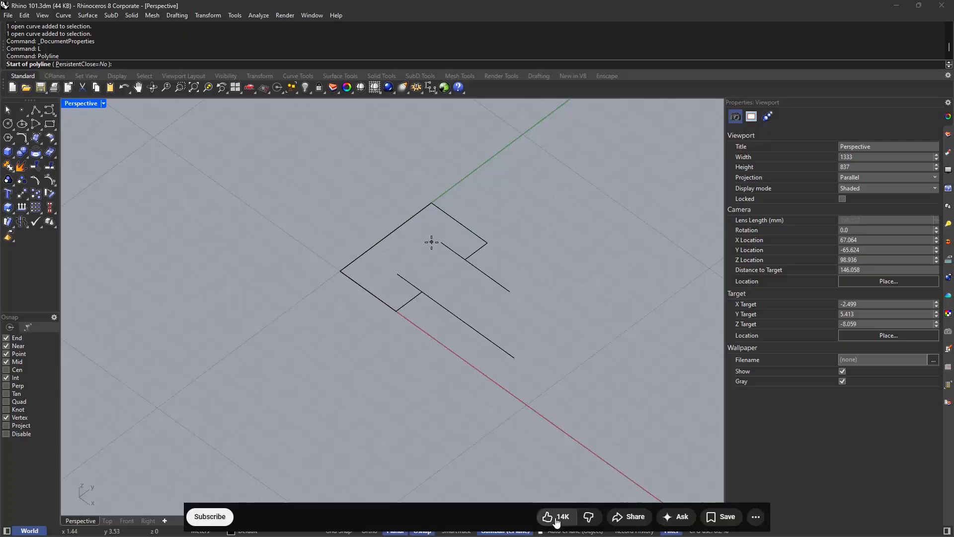
click(466, 257)
scroll(456, 252, up, 5)
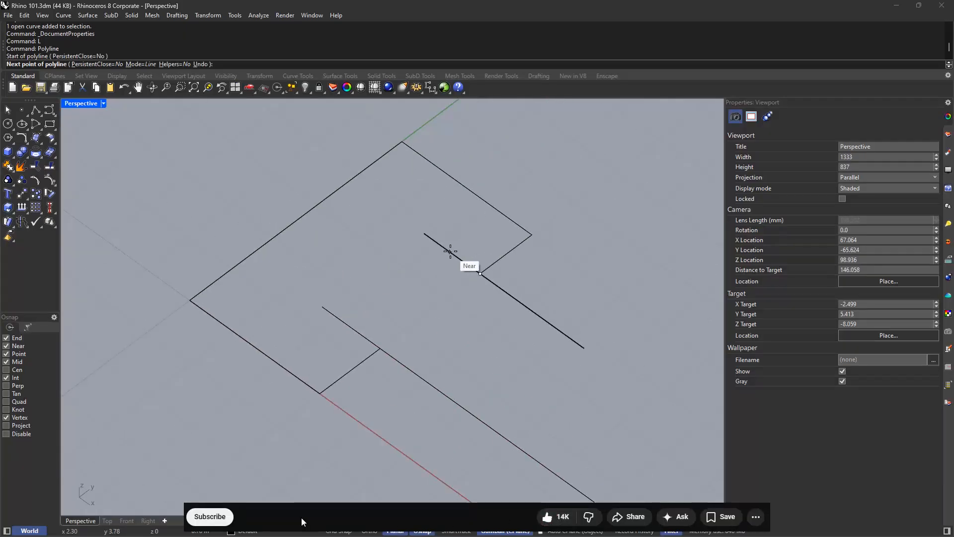
click(219, 518)
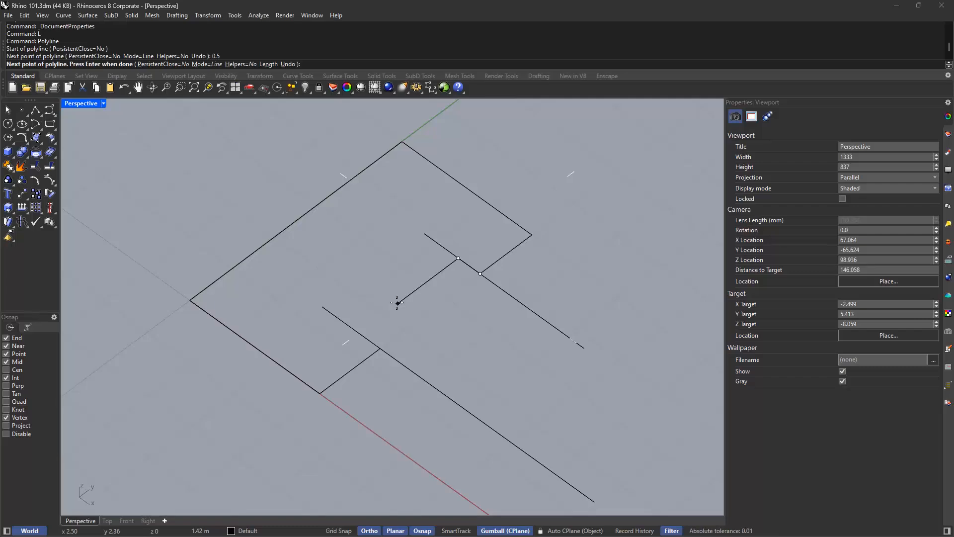
key(shift+Tab)
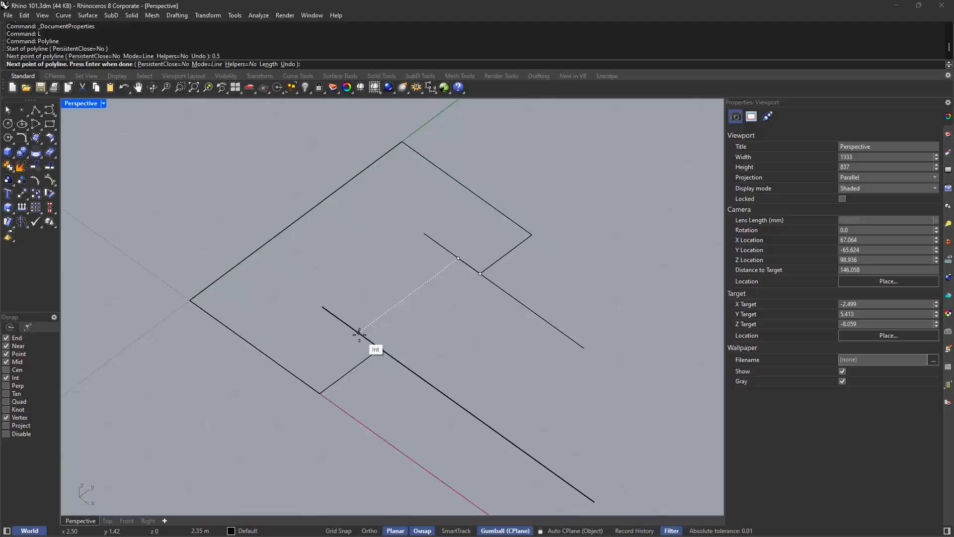
click(344, 343)
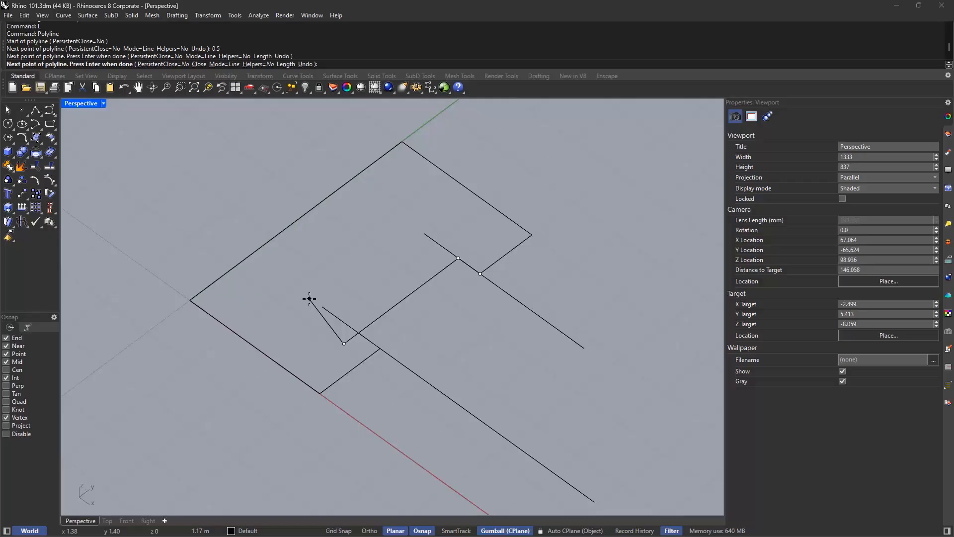
key(Return)
click(420, 288)
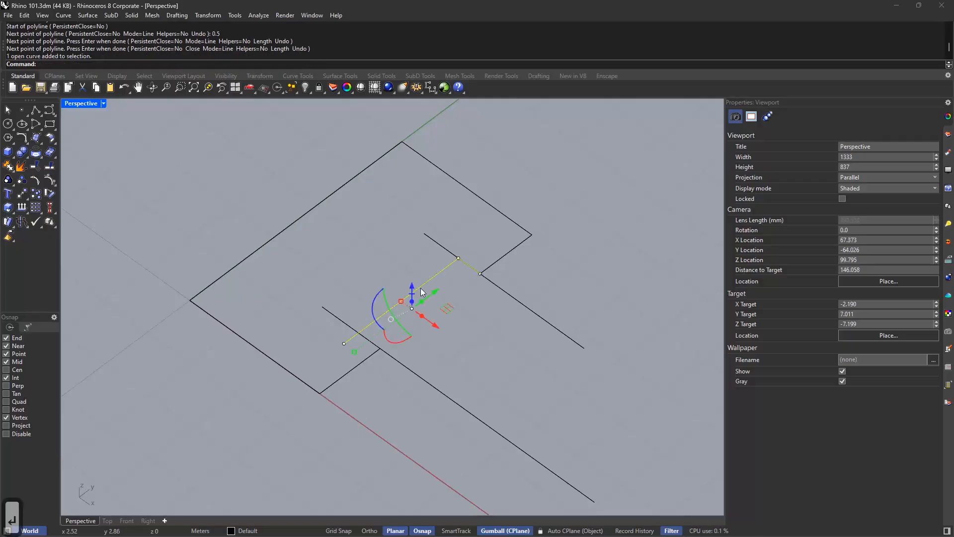
click(488, 311)
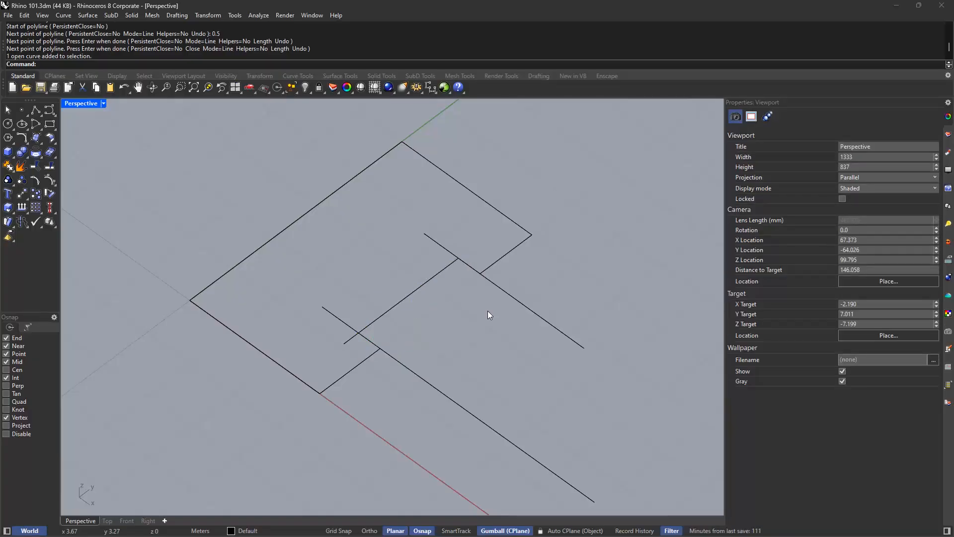
Step: Connect the new polyline's crossing end with the lower cutting line so they meet at a corner
text(connect)
key(Return)
click(372, 323)
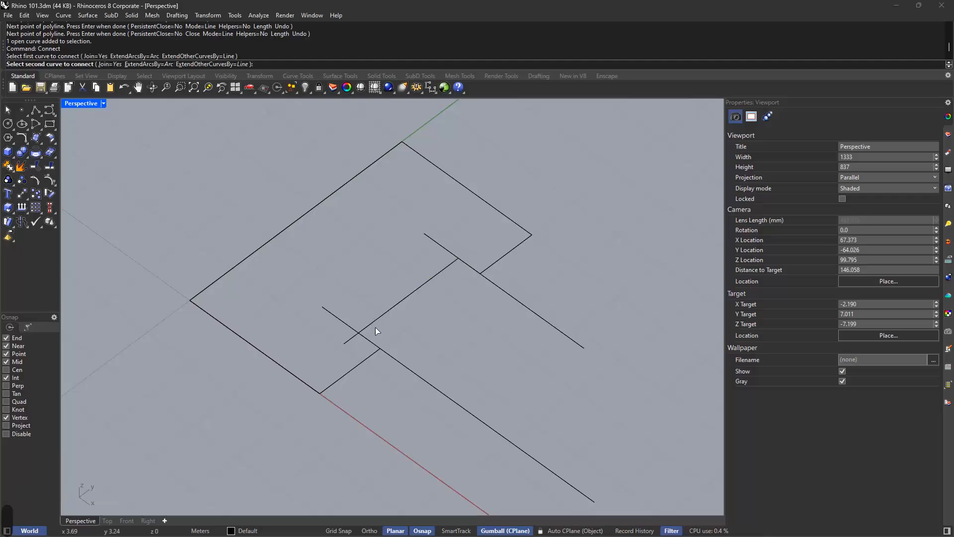
click(365, 339)
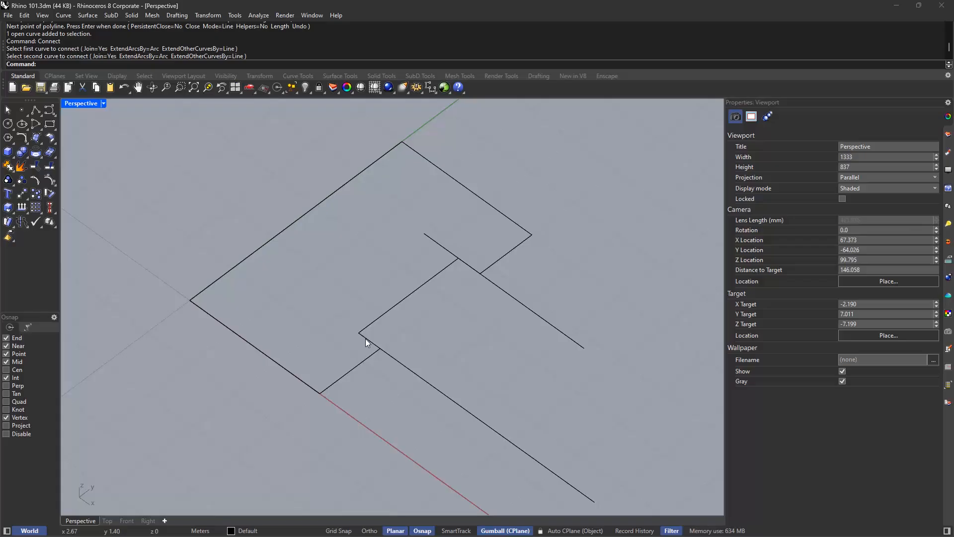
Step: Delete the upper cutting line, and select and deselect the connected polyline to inspect it
click(438, 241)
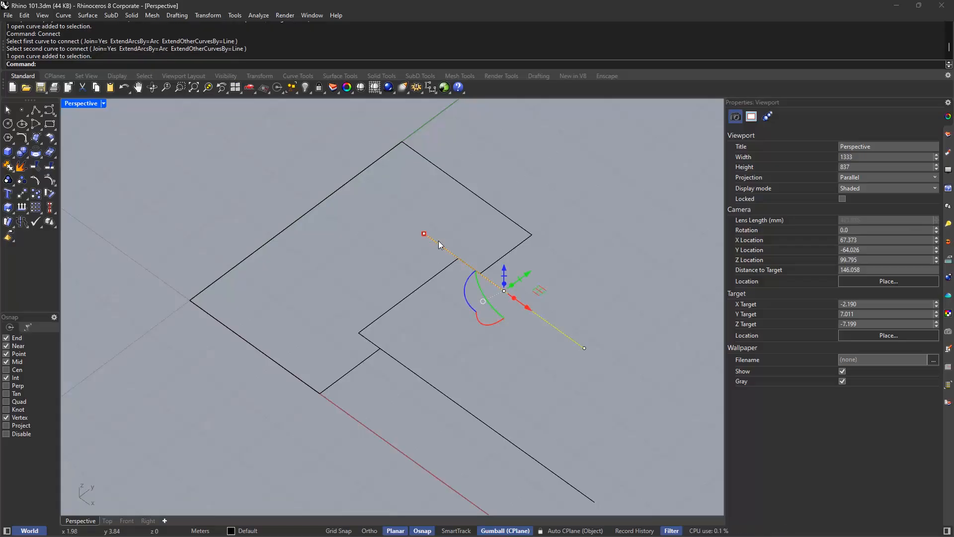
text(de)
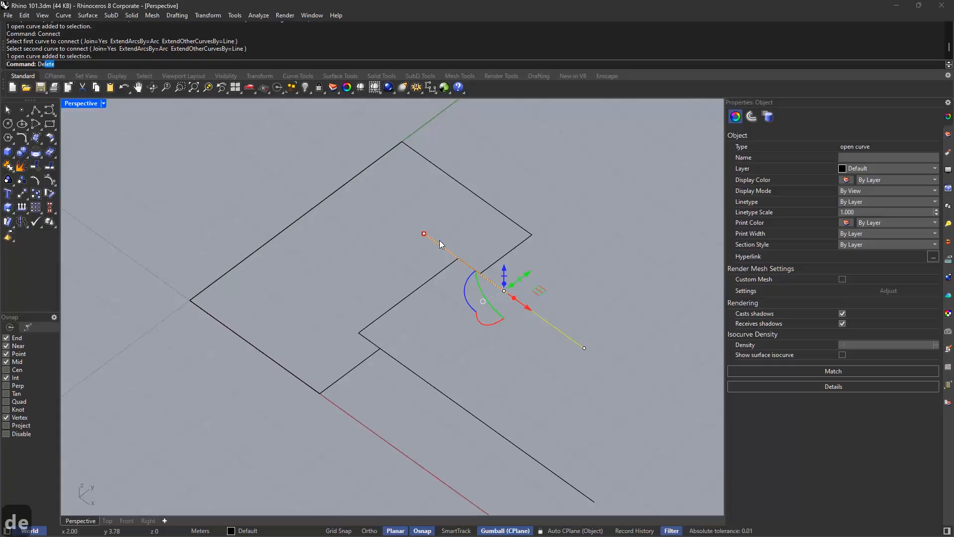
key(Return)
click(410, 370)
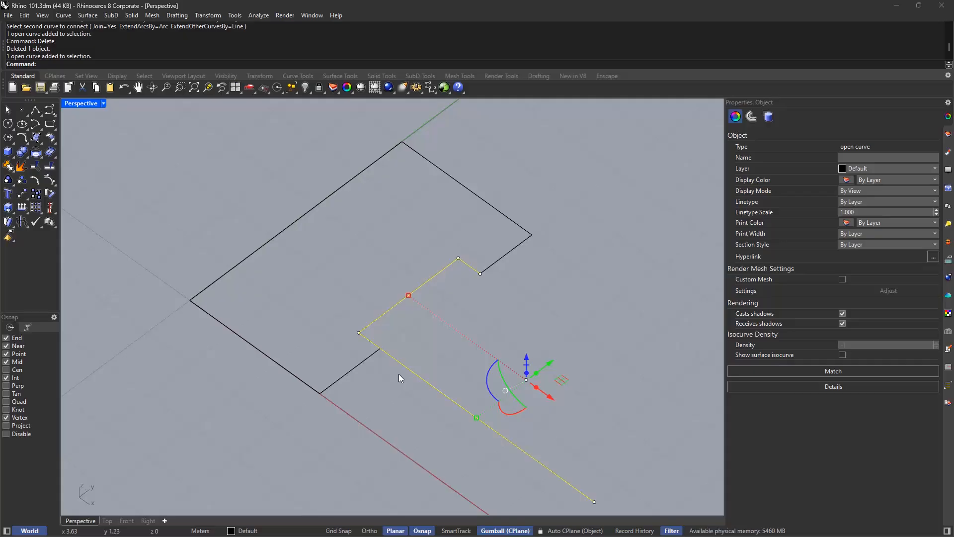
key(Escape)
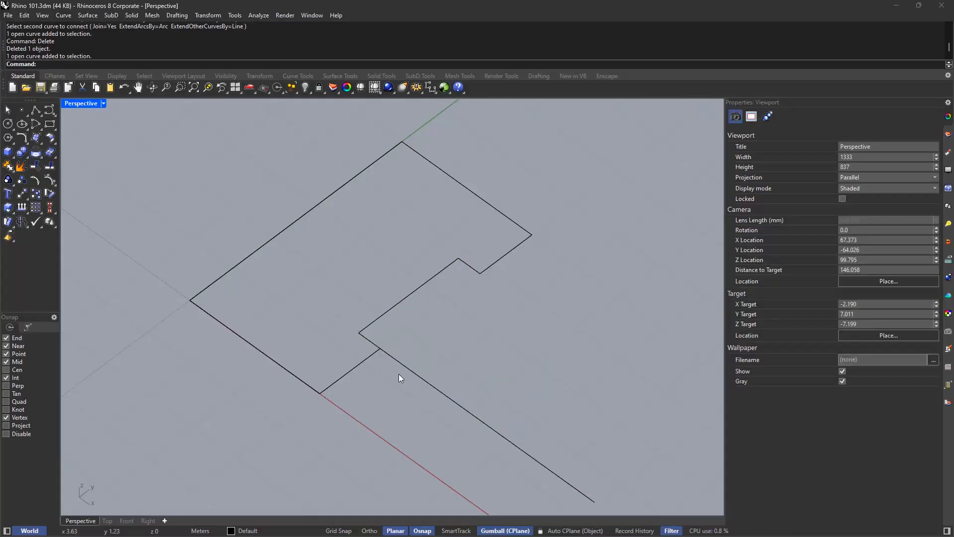
Step: Connect the recess polyline with the lower trimmed edge to close the outline, and select the outline to check its curve type
text(connect)
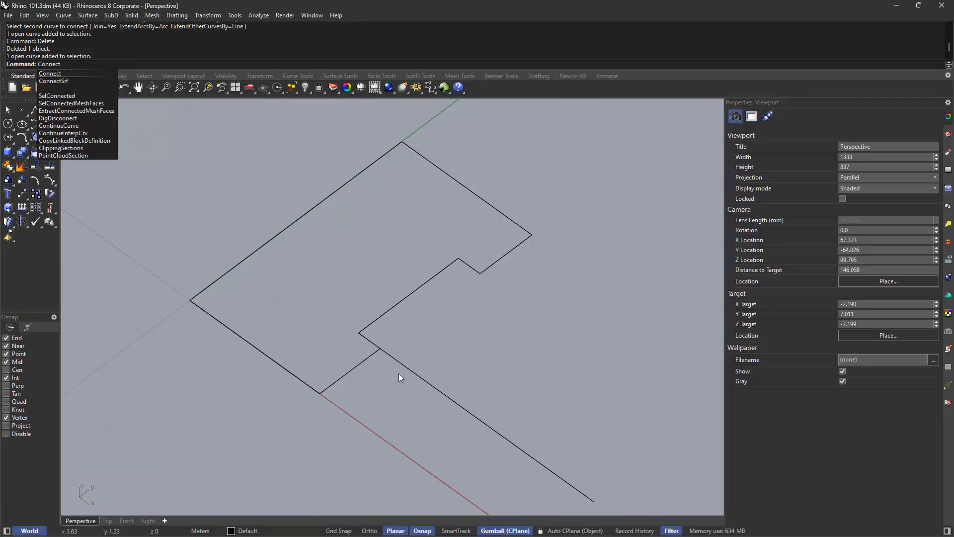
key(Escape)
text(co)
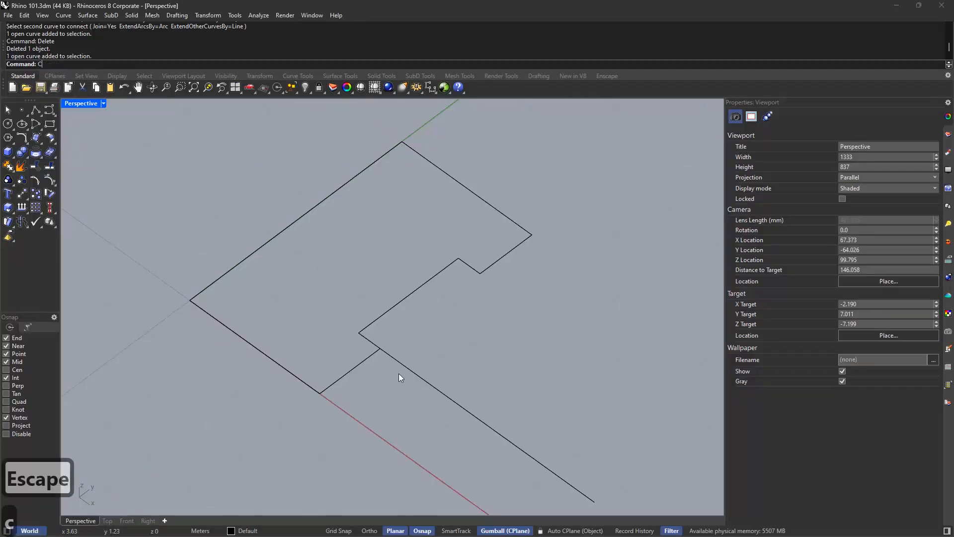
text(n)
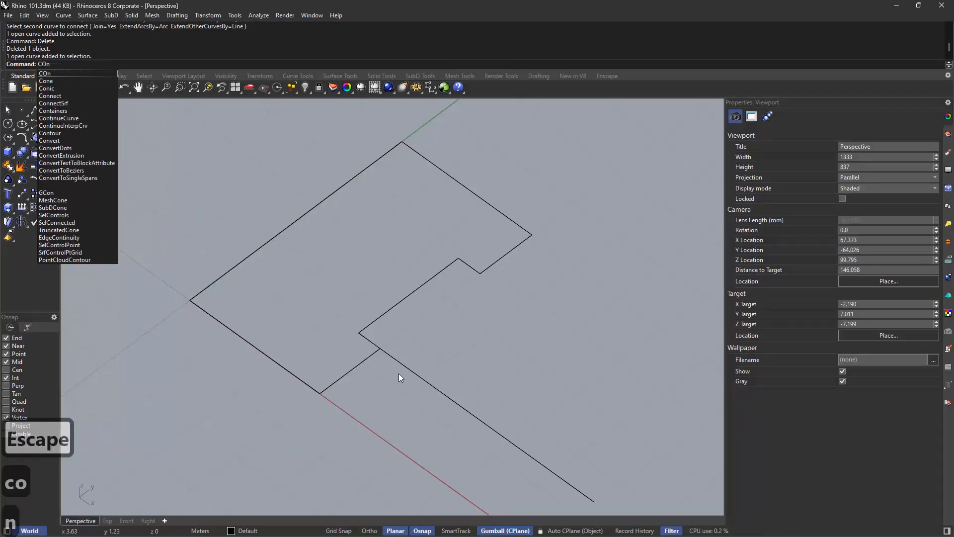
text(n)
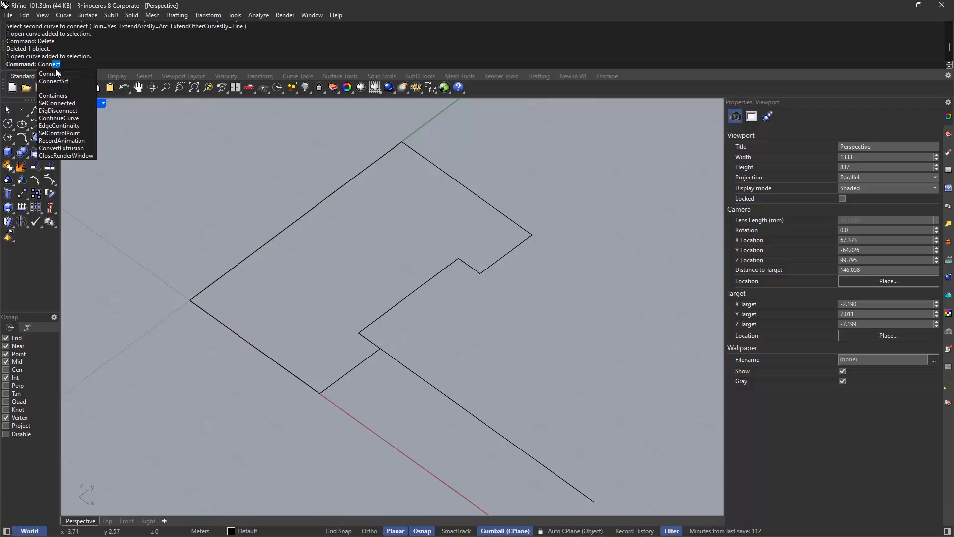
key(Return)
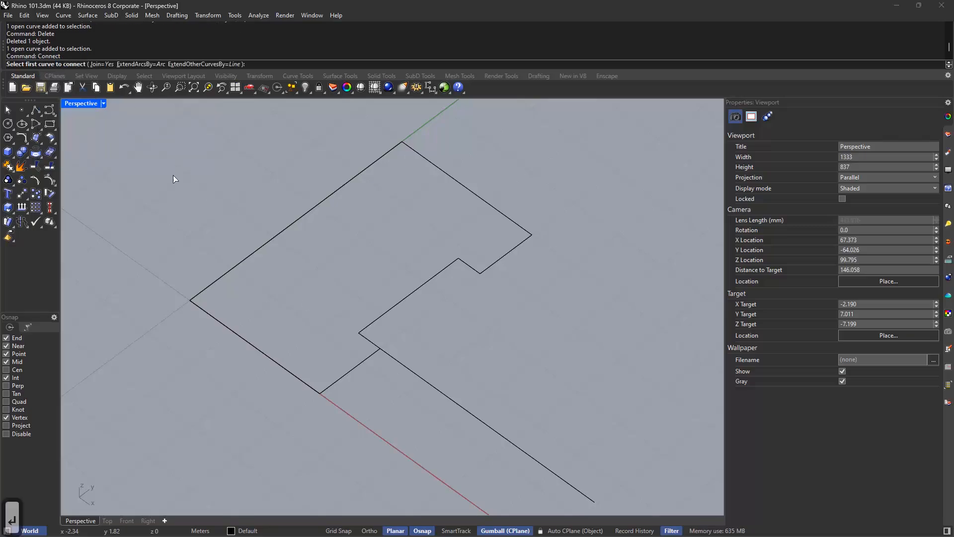
click(375, 345)
click(374, 354)
click(447, 270)
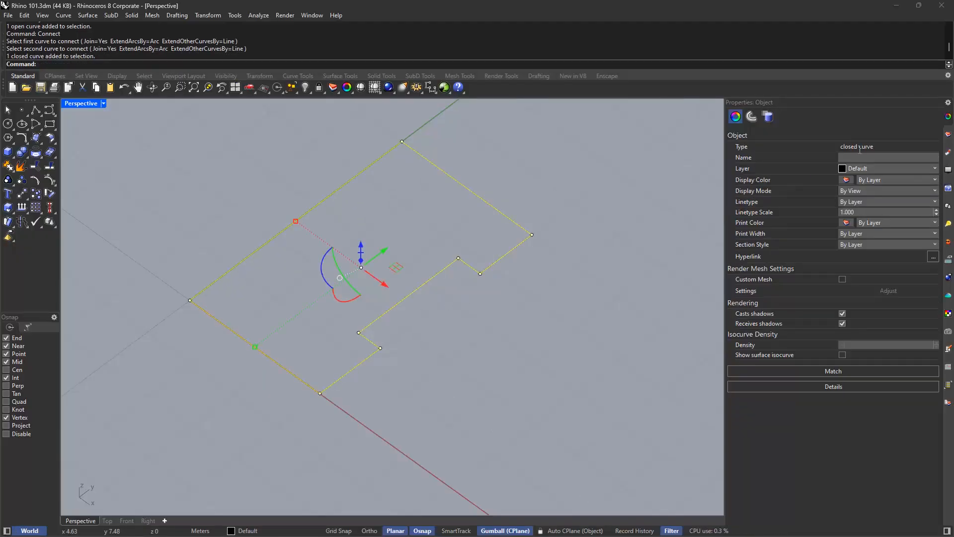
click(477, 386)
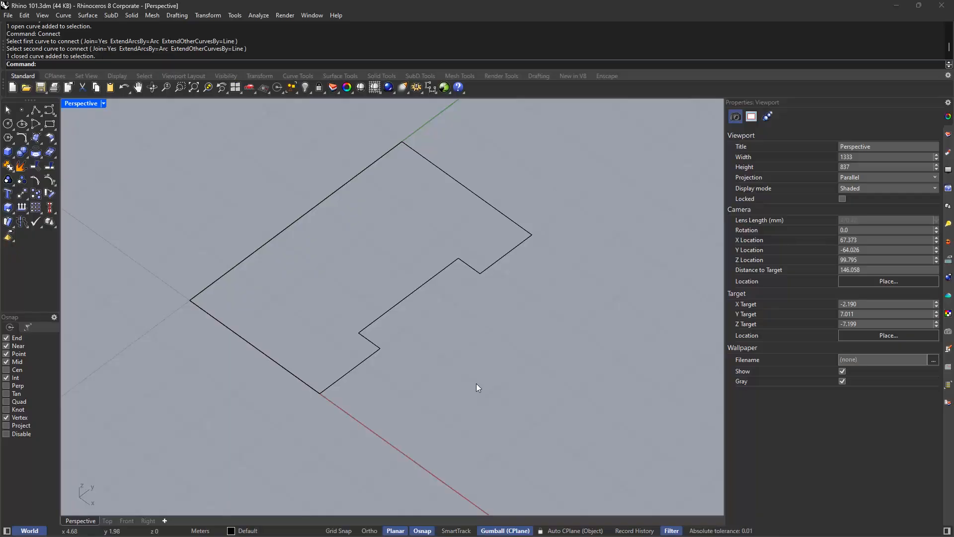
scroll(448, 361, down, 5)
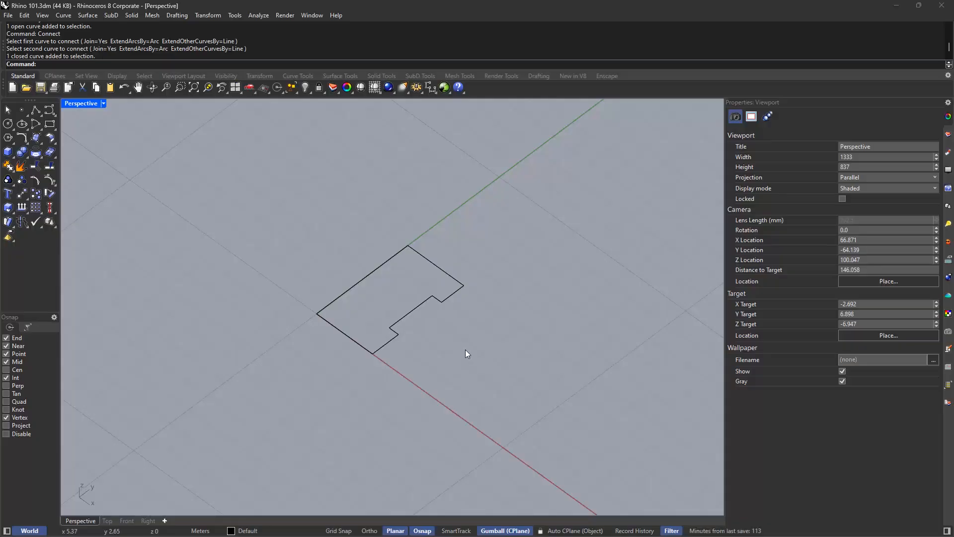
mouse_move(466, 350)
shift+right_down()
mouse_move(447, 357)
mouse_move(448, 328)
mouse_move(486, 332)
mouse_move(494, 356)
mouse_move(471, 366)
mouse_move(452, 357)
shift+right_up()
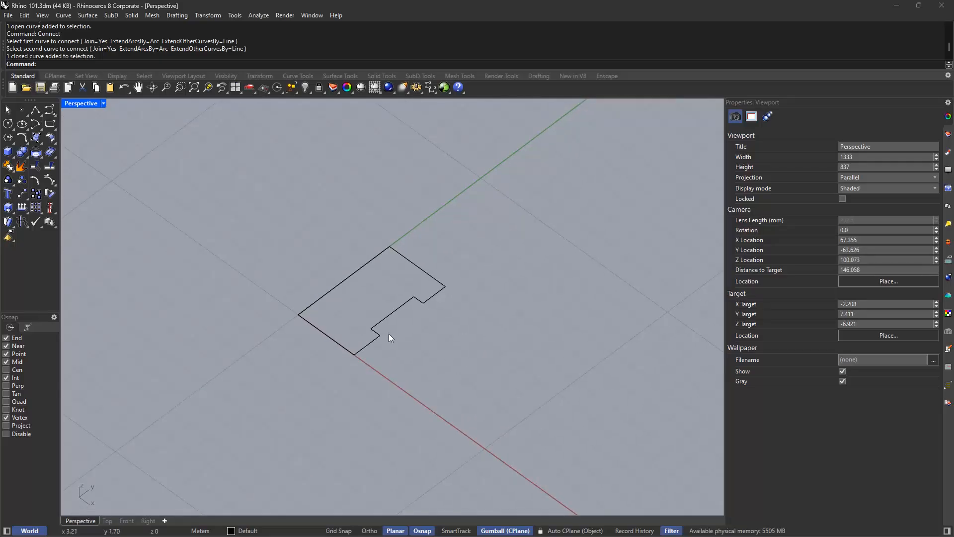
mouse_move(387, 332)
ctrl+right_down()
mouse_move(405, 278)
mouse_move(402, 332)
ctrl+right_up()
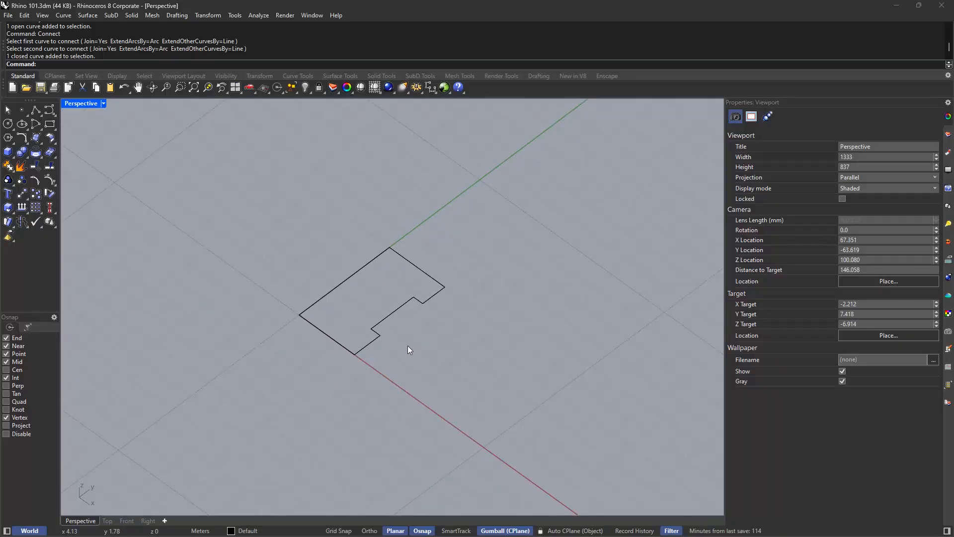
right_drag(405, 348, 412, 330)
scroll(402, 233, up, 9)
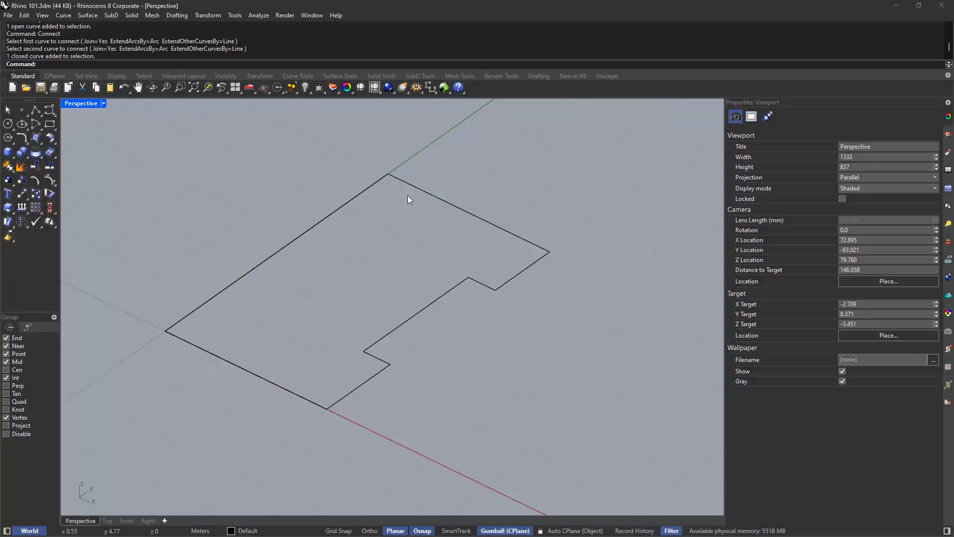
Step: Draw a closed six-corner polyline inside the outline, roughly following its shape and about 2.5 m across the wide end, and select both curves
text(L)
key(Return)
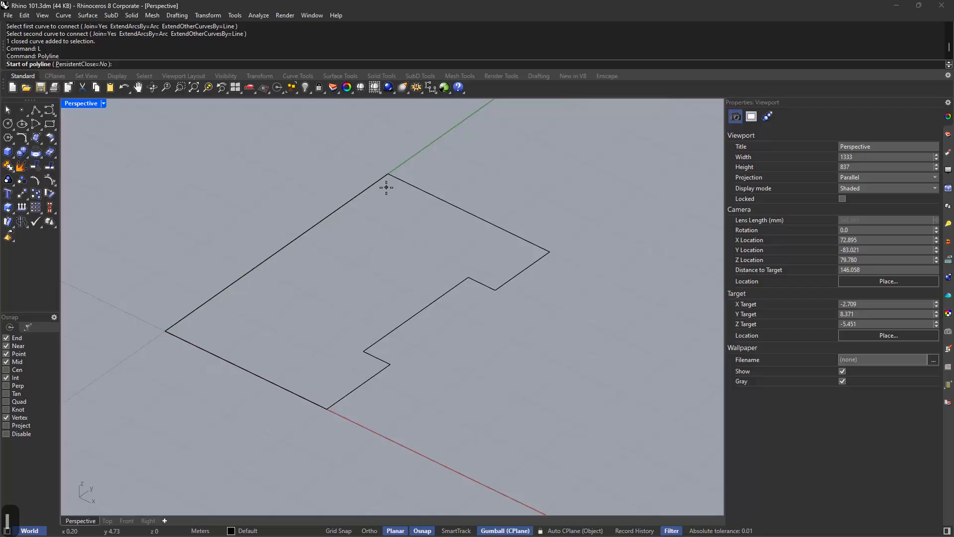
click(386, 188)
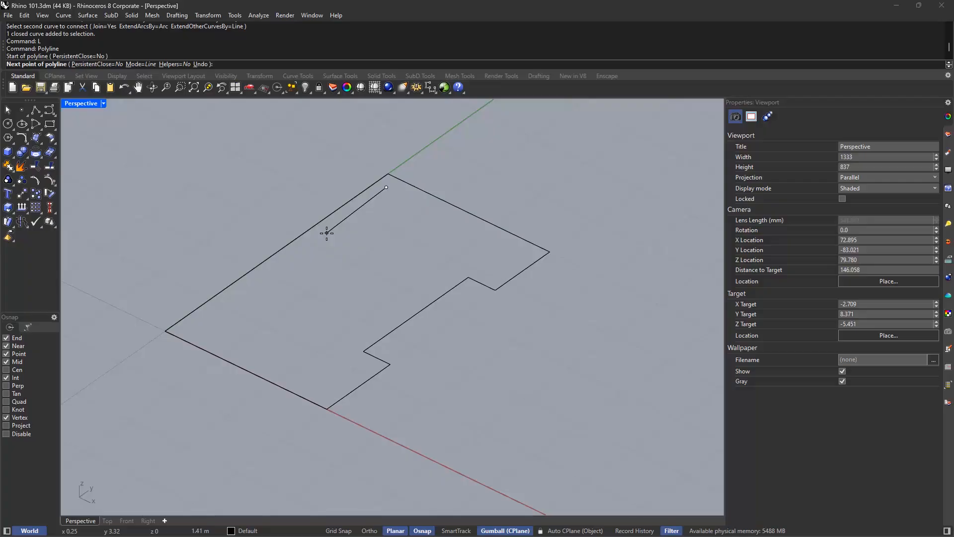
key(shift+Tab)
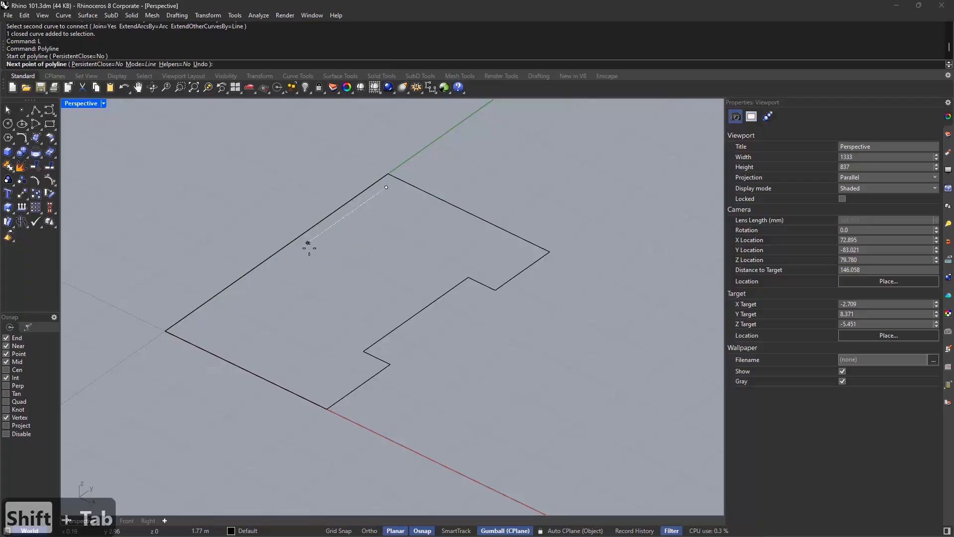
click(198, 322)
key(shift+Tab)
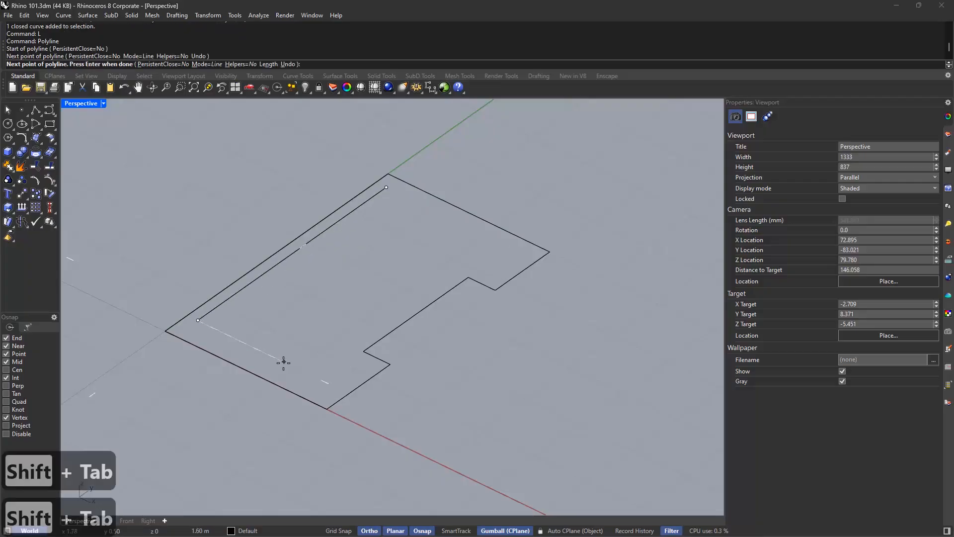
click(305, 370)
key(shift+Tab)
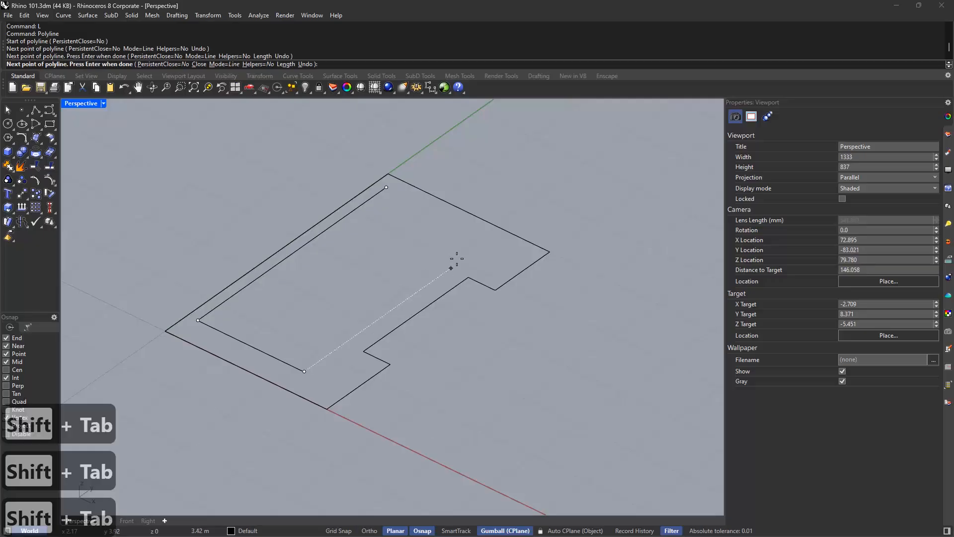
click(465, 257)
key(shift+Tab)
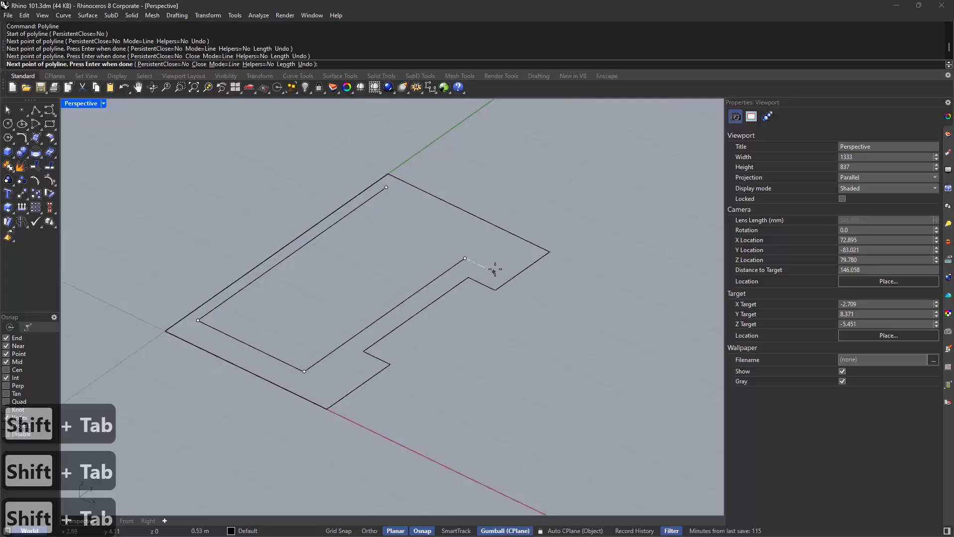
click(493, 272)
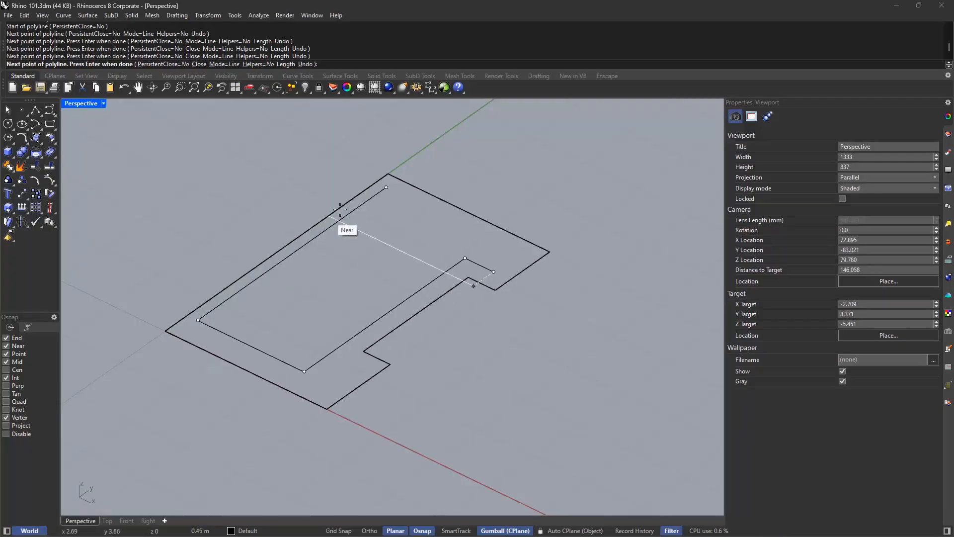
click(387, 188)
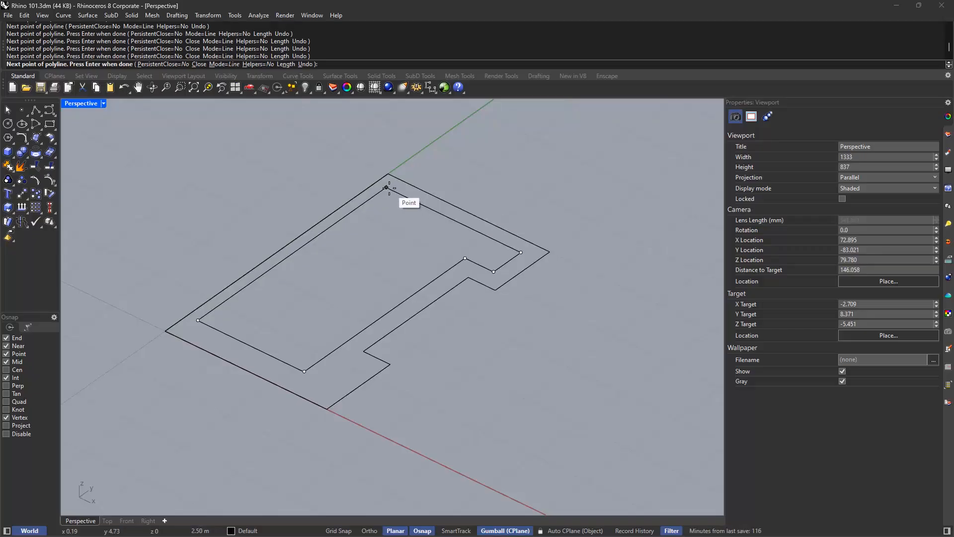
text(c)
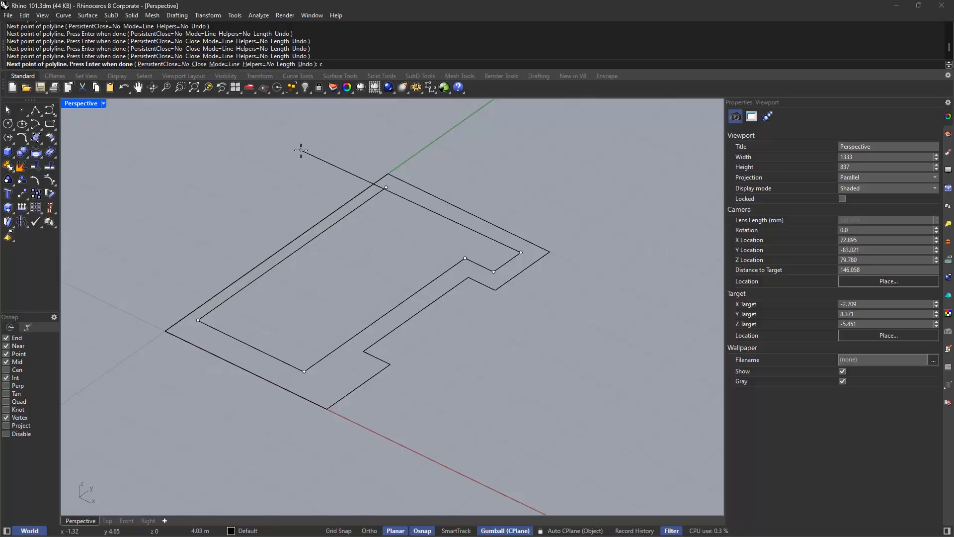
key(Return)
drag(528, 174, 438, 333)
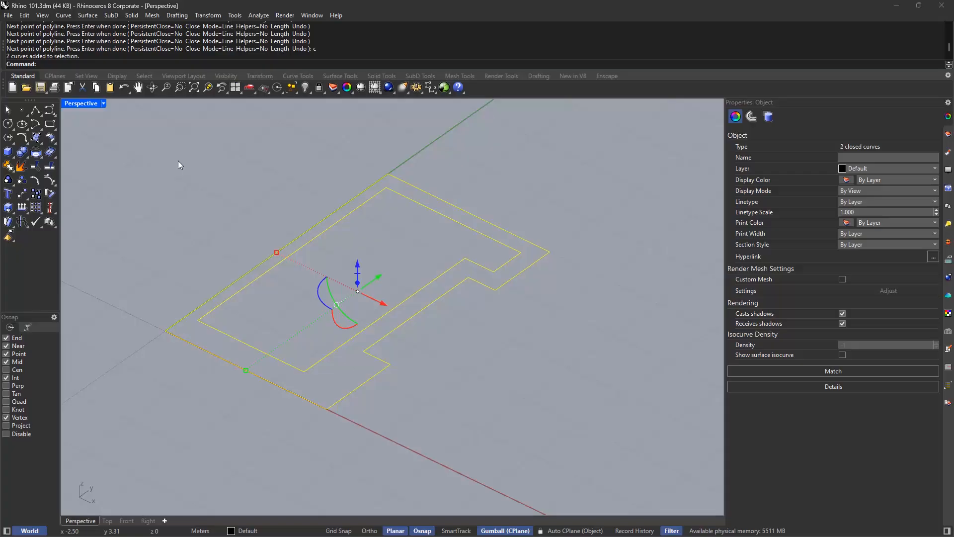
Step: Try a straight, non-solid extrusion of the two closed curves to about 3.54 m high, and undo it
click(88, 16)
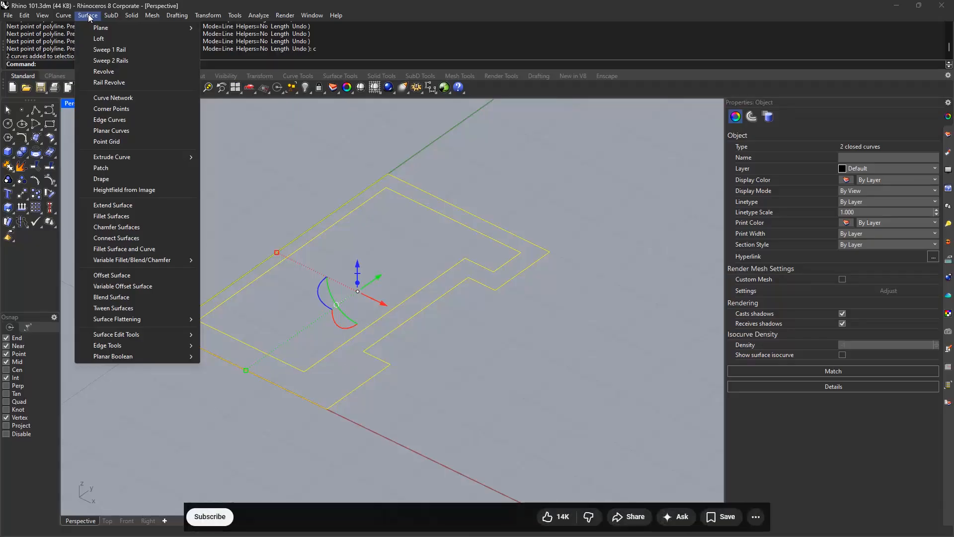
mouse_move(145, 154)
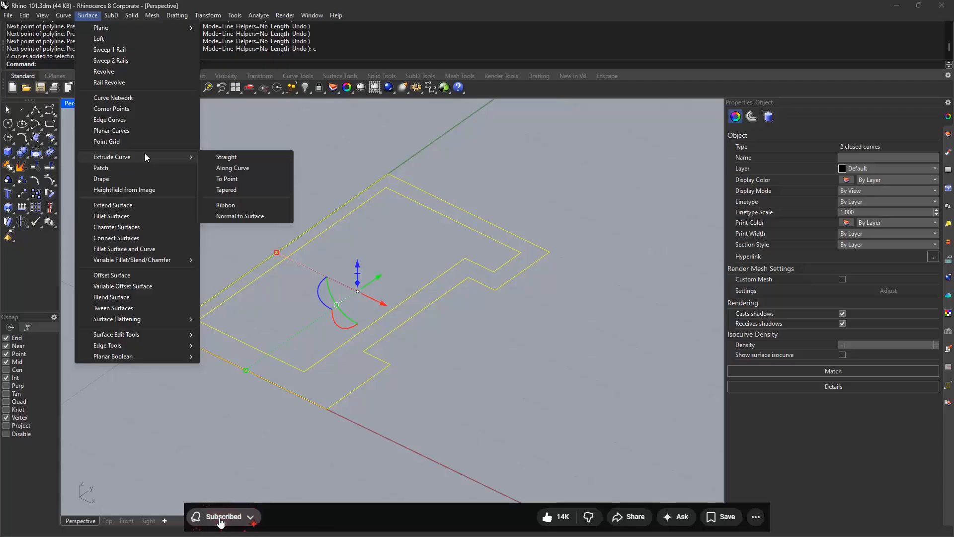
click(243, 157)
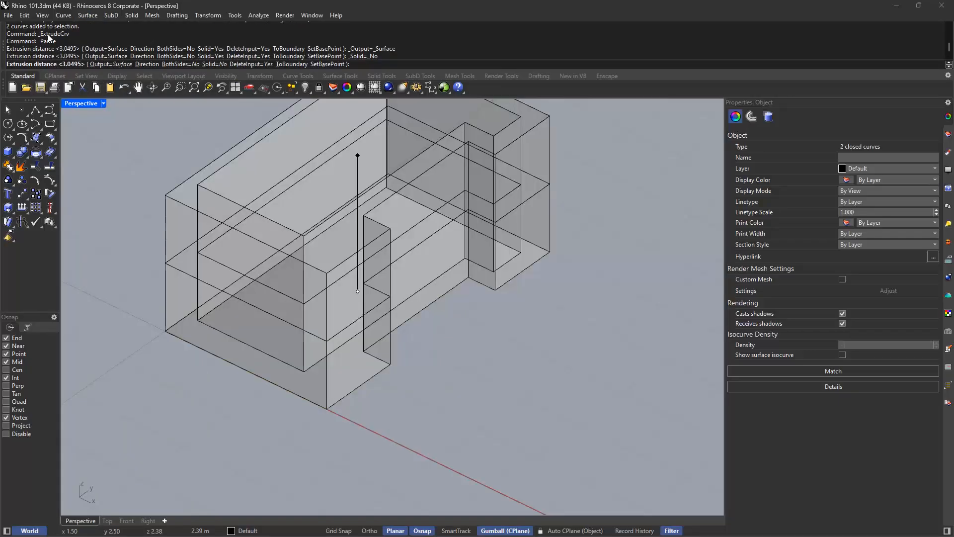
scroll(147, 145, down, 5)
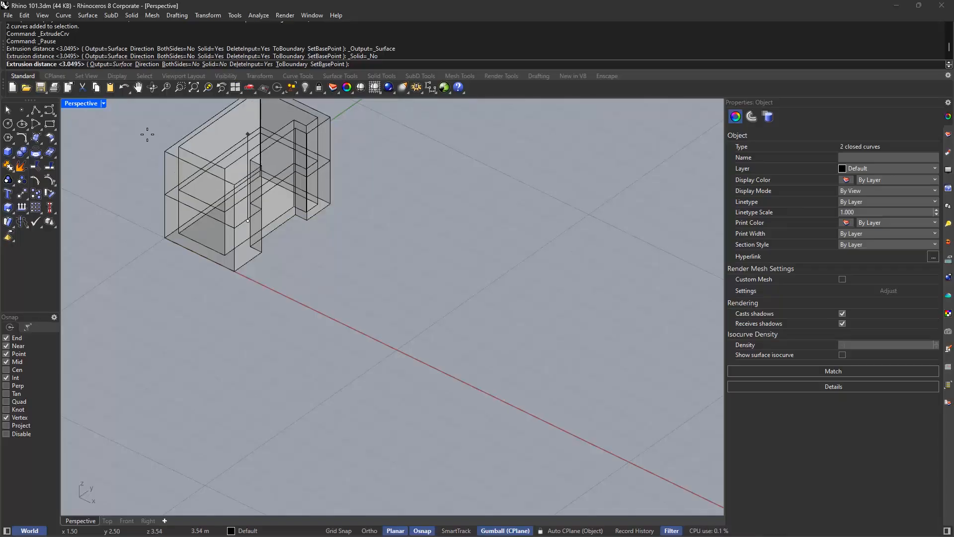
click(148, 134)
mouse_move(199, 136)
shift+right_down()
mouse_move(276, 241)
mouse_move(282, 313)
mouse_move(285, 277)
mouse_move(305, 286)
shift+right_up()
key(ctrl+z)
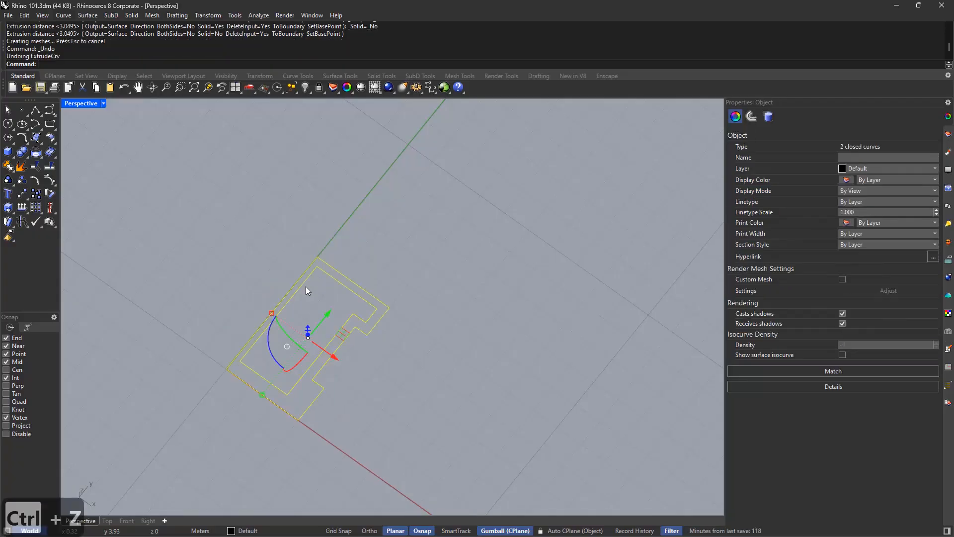
Step: Try ExtrudeCrv on both curves, switching Solid on and back off, with a height of about 9.57 m, and undo the extrusion
text(extrude)
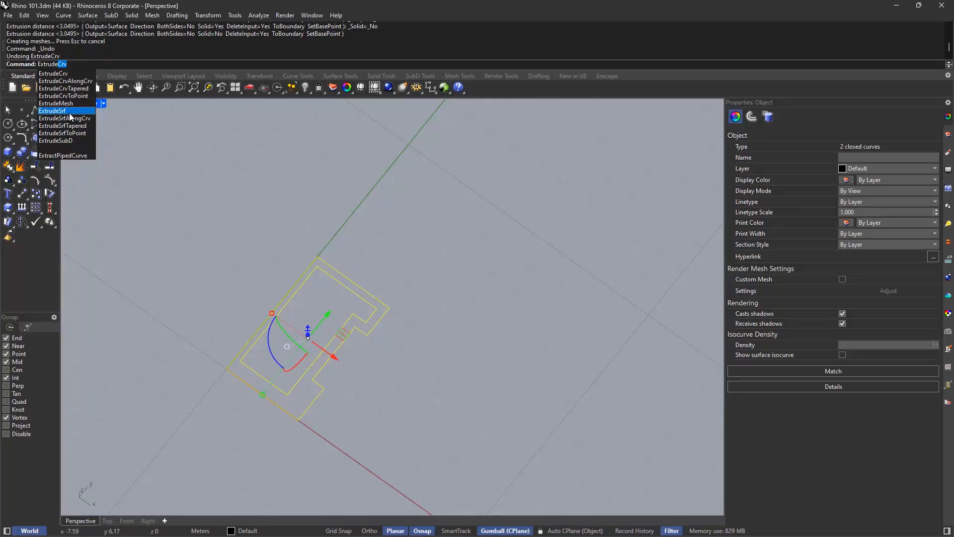
click(73, 73)
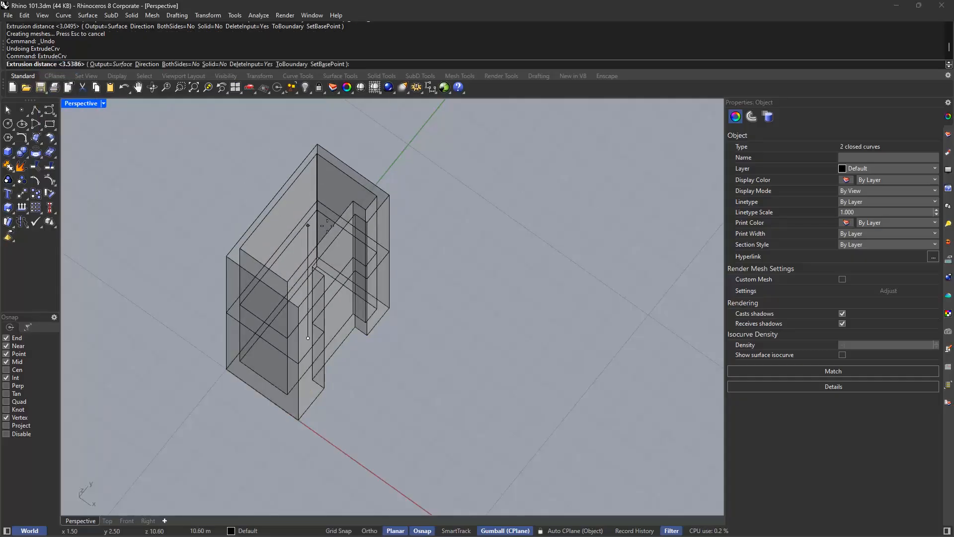
click(218, 65)
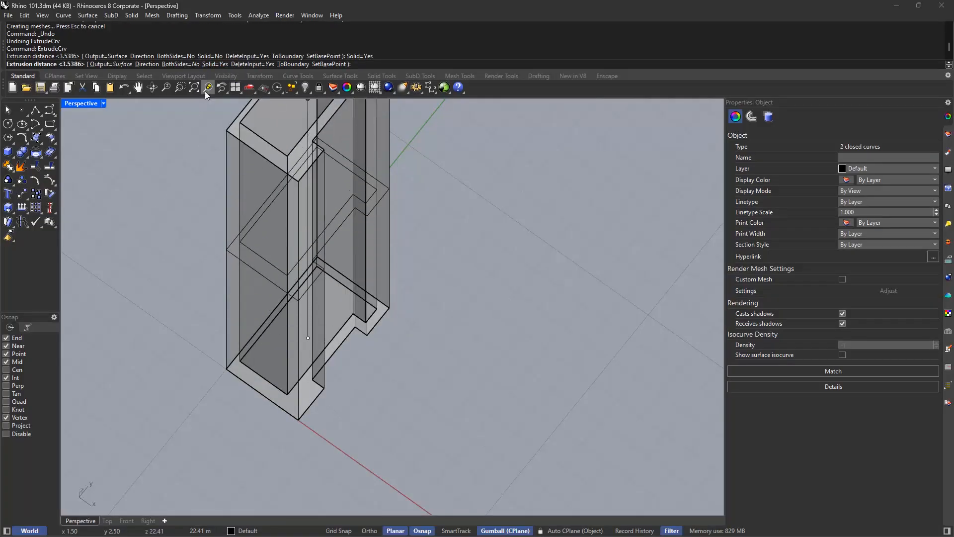
click(214, 64)
click(184, 237)
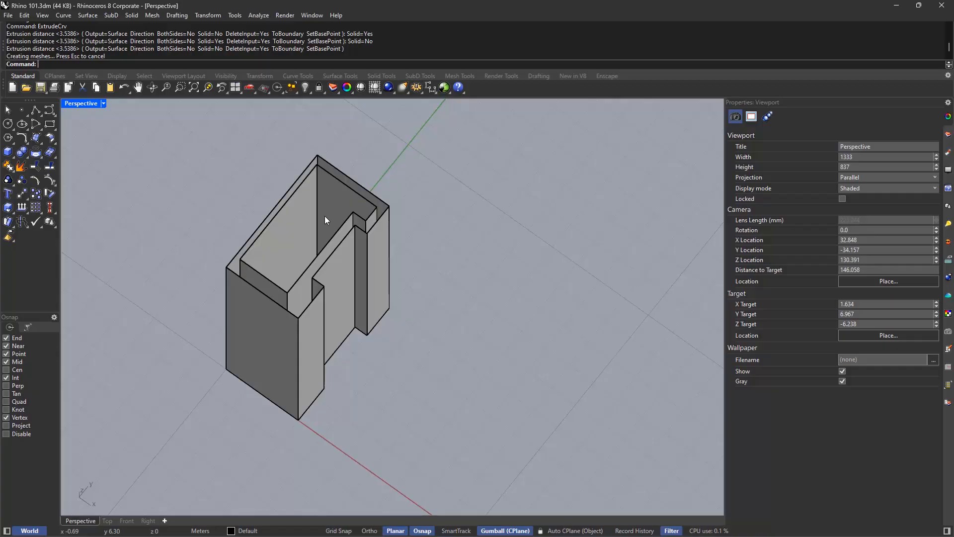
key(ctrl+z)
Step: Extrude the two closed curves 3.2 m with ExtrudeCrv and Solid set to Yes, and check the resulting wall's object type
text(extr)
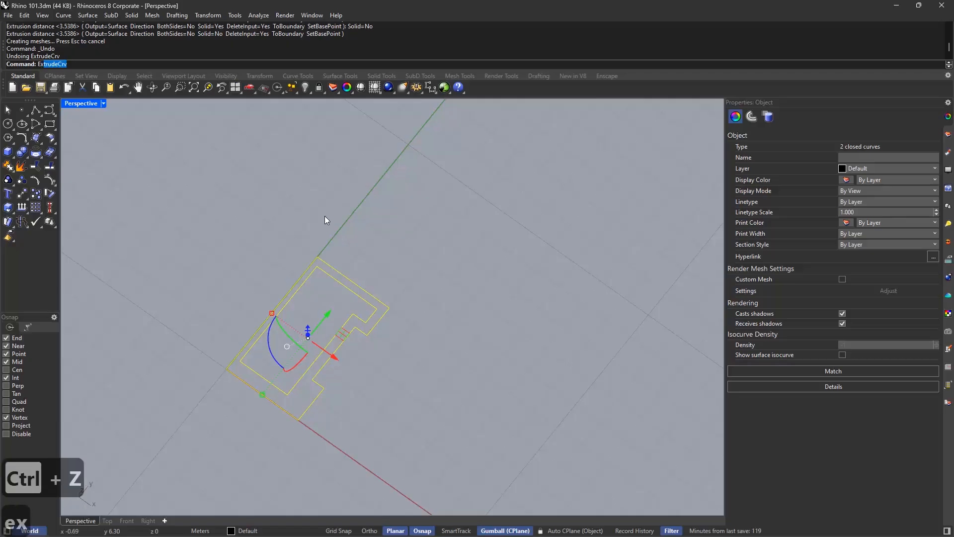
key(Return)
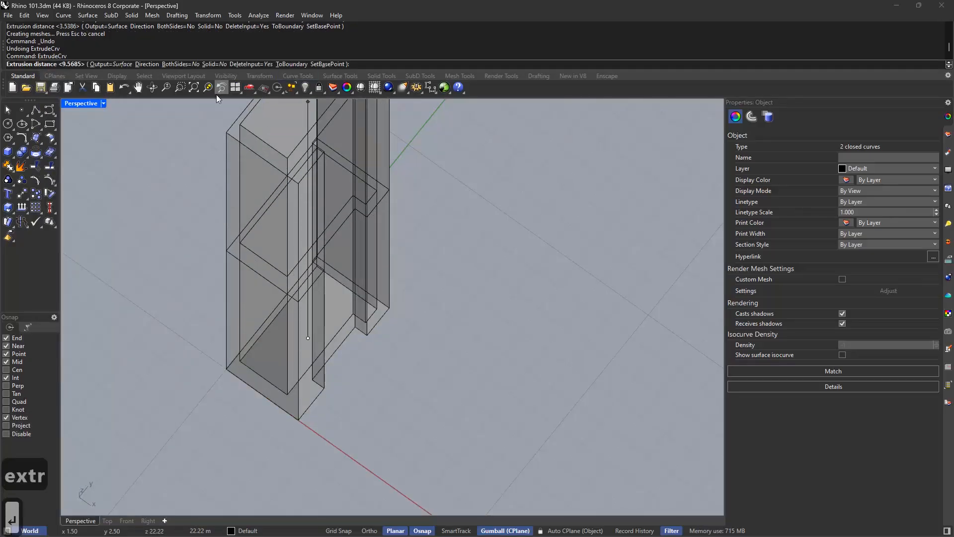
text(s)
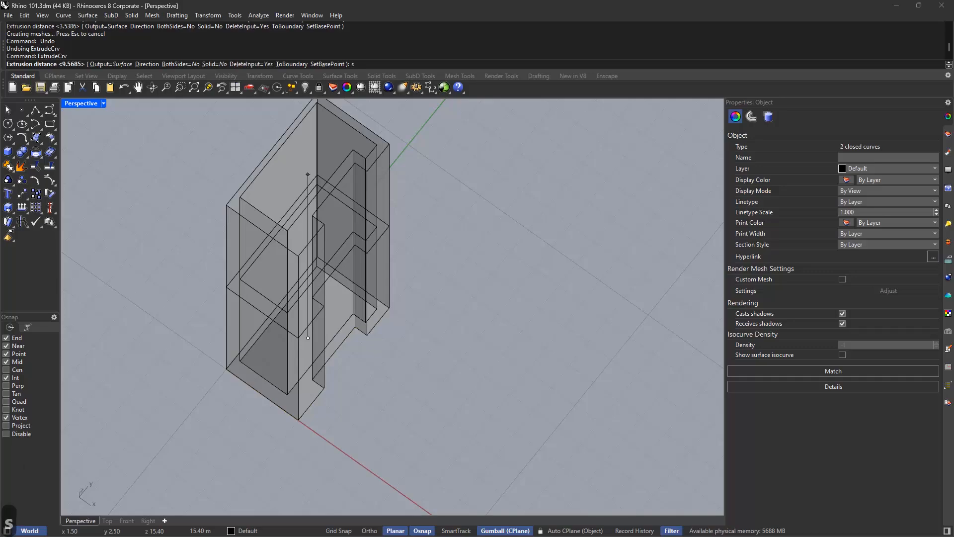
key(BackSpace)
click(213, 64)
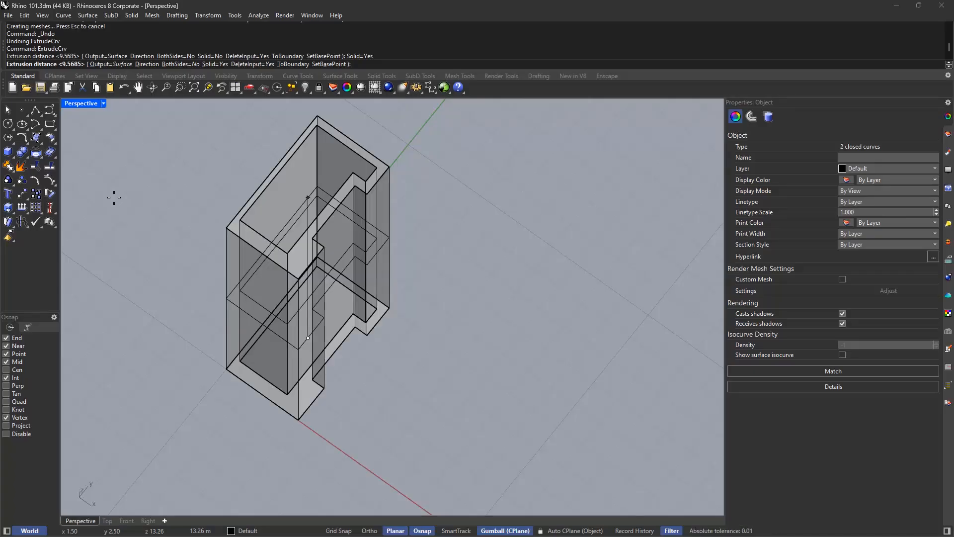
text(3.2)
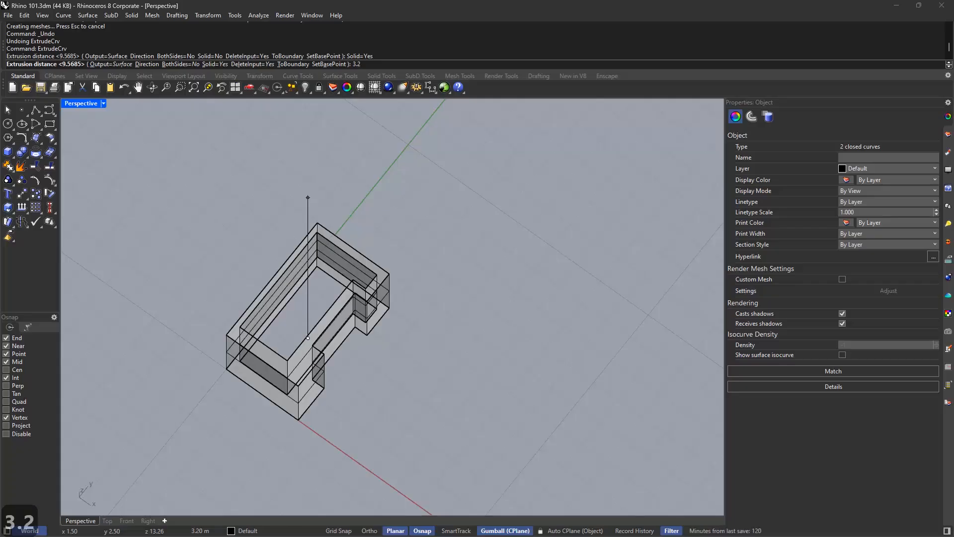
key(Return)
mouse_move(281, 324)
right_down()
mouse_move(249, 258)
mouse_move(302, 286)
right_up()
scroll(249, 258, up, 3)
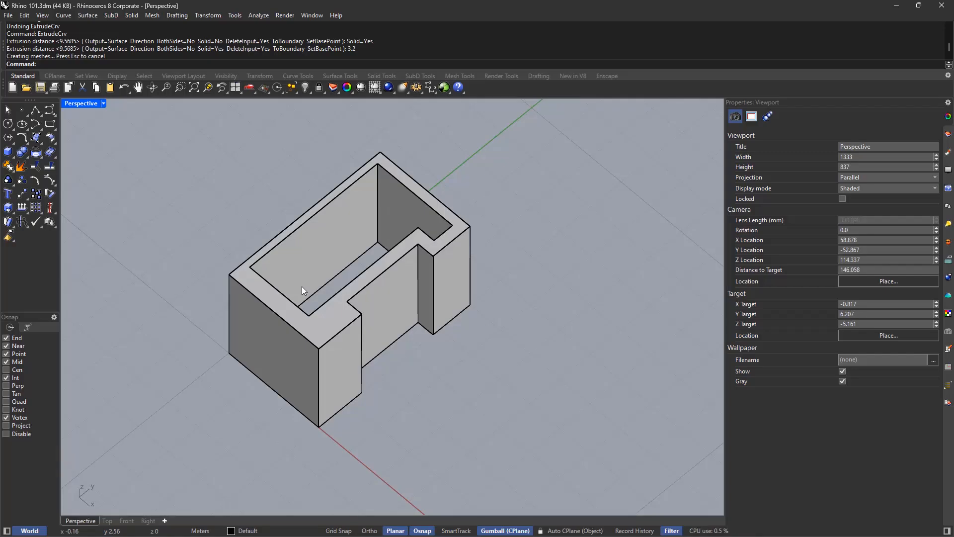
click(302, 288)
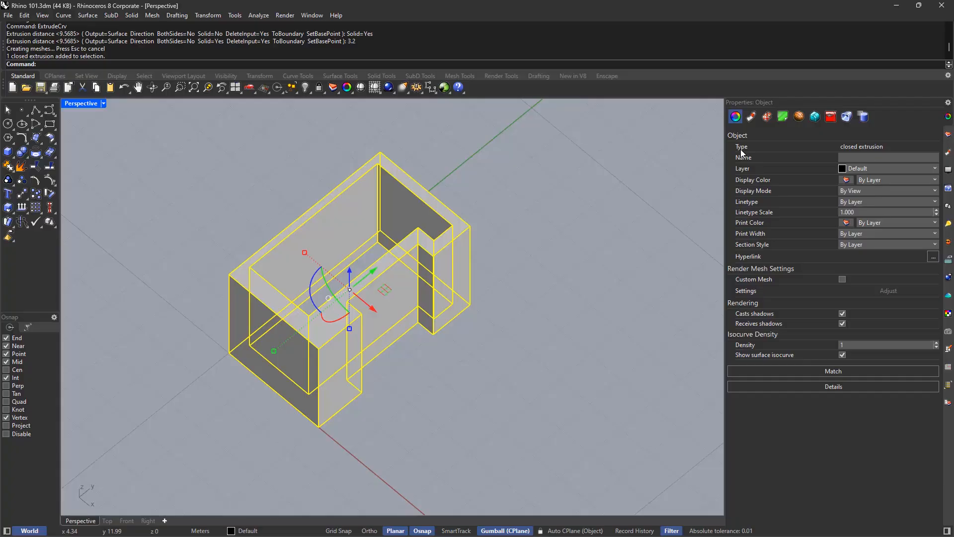
key(Escape)
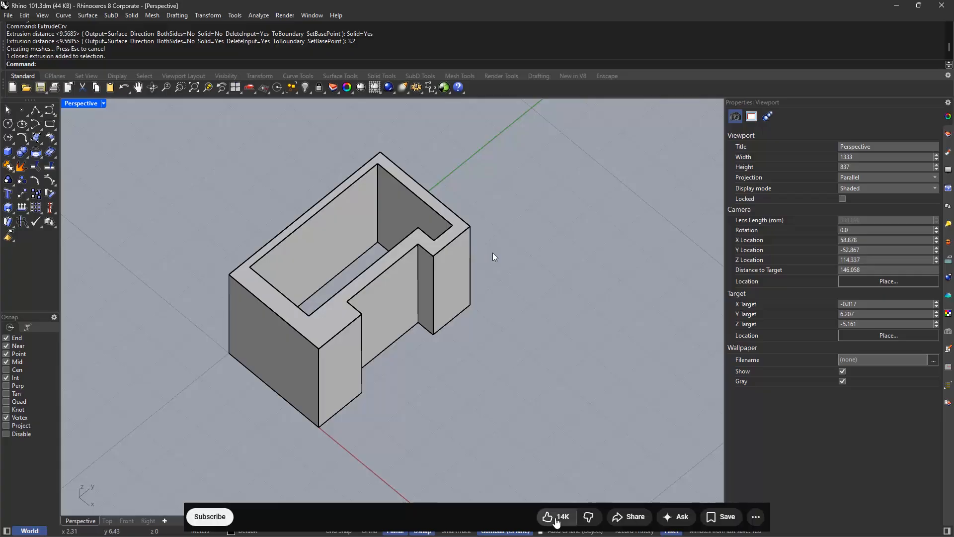
Step: Switch to the Rhino 101 presentation in PowerPoint and show slide 3
click(897, 5)
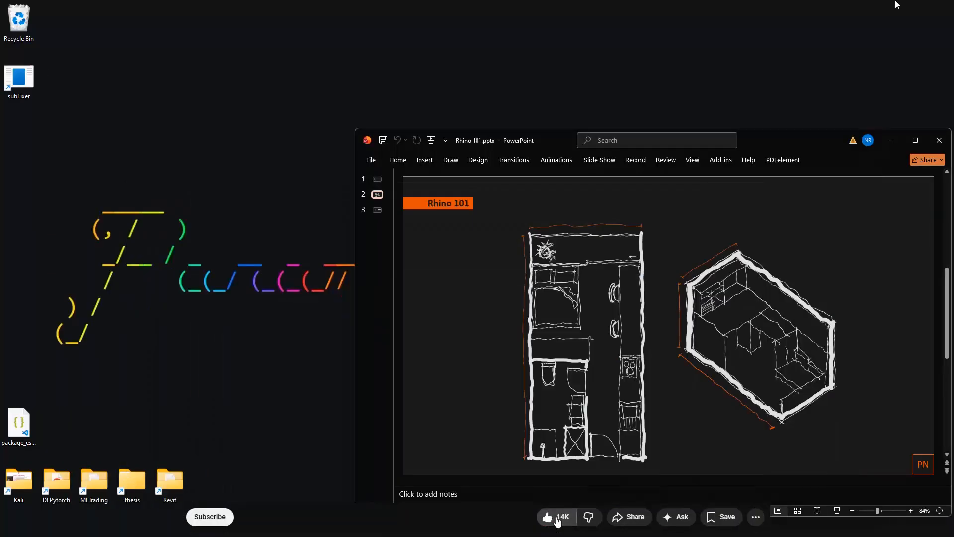
click(377, 210)
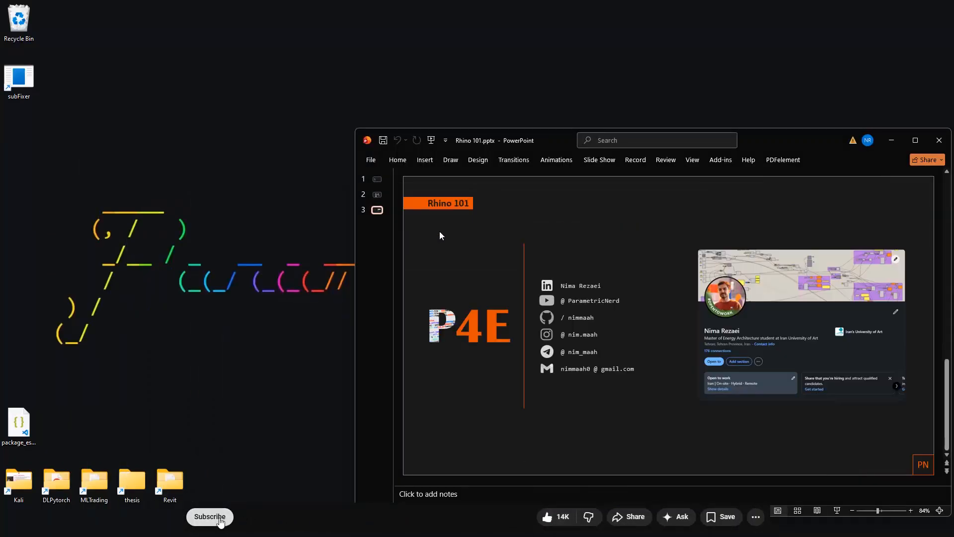